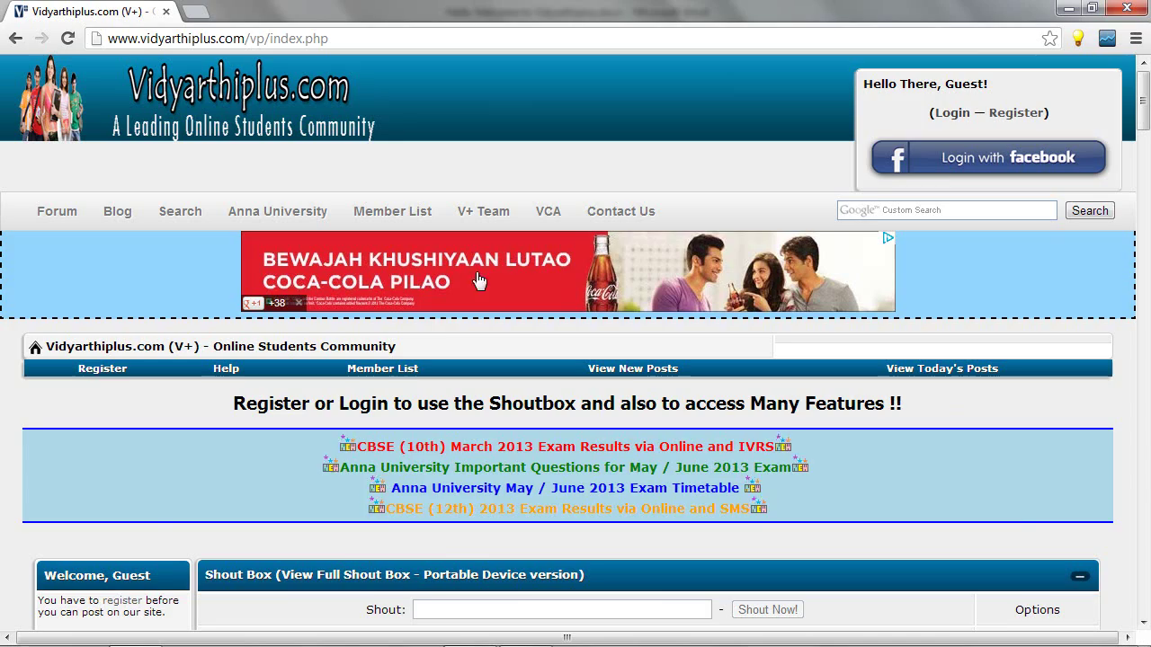
Step: Browse the Vidyarthiplus home page, then log in with the Facebook account
{"action": "scroll", "coordinate": [403, 407], "scroll_direction": "down", "scroll_amount": 1}
{"action": "scroll", "coordinate": [404, 407], "scroll_direction": "down", "scroll_amount": 2}
{"action": "scroll", "coordinate": [404, 409], "scroll_direction": "down", "scroll_amount": 2}
{"action": "scroll", "coordinate": [404, 409], "scroll_direction": "down", "scroll_amount": 1}
{"action": "scroll", "coordinate": [404, 409], "scroll_direction": "down", "scroll_amount": 1}
{"action": "scroll", "coordinate": [403, 411], "scroll_direction": "down", "scroll_amount": 2}
{"action": "scroll", "coordinate": [404, 416], "scroll_direction": "down", "scroll_amount": 3}
{"action": "scroll", "coordinate": [402, 413], "scroll_direction": "up", "scroll_amount": 3}
{"action": "scroll", "coordinate": [401, 409], "scroll_direction": "up", "scroll_amount": 1}
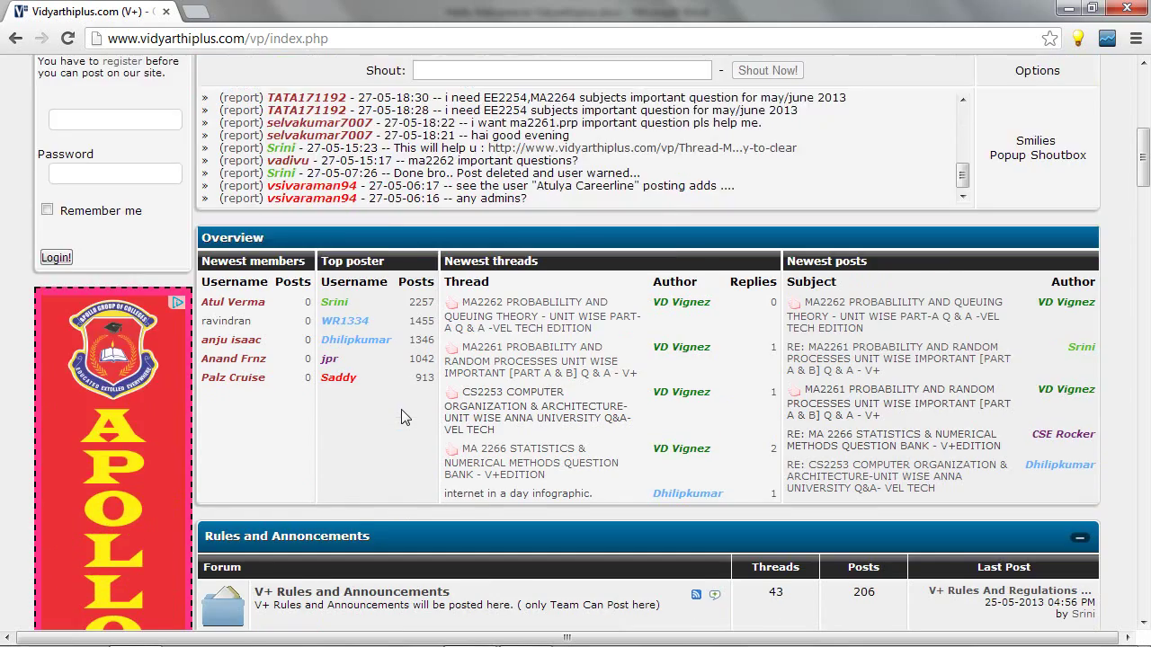
{"action": "scroll", "coordinate": [401, 409], "scroll_direction": "up", "scroll_amount": 3}
{"action": "scroll", "coordinate": [401, 409], "scroll_direction": "up", "scroll_amount": 1}
{"action": "scroll", "coordinate": [403, 414], "scroll_direction": "up", "scroll_amount": 2}
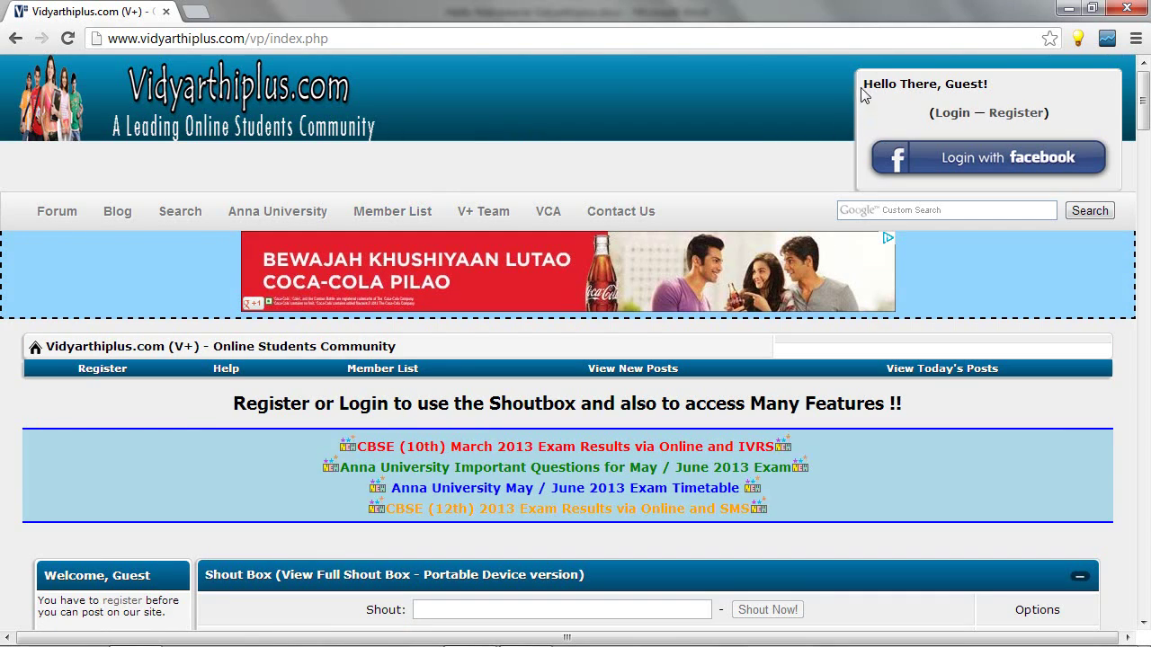
{"action": "mouse_move", "coordinate": [881, 90]}
{"action": "left_mouse_down"}
{"action": "mouse_move", "coordinate": [1025, 96]}
{"action": "mouse_move", "coordinate": [1046, 114]}
{"action": "left_mouse_up"}
{"action": "left_click", "coordinate": [1067, 118]}
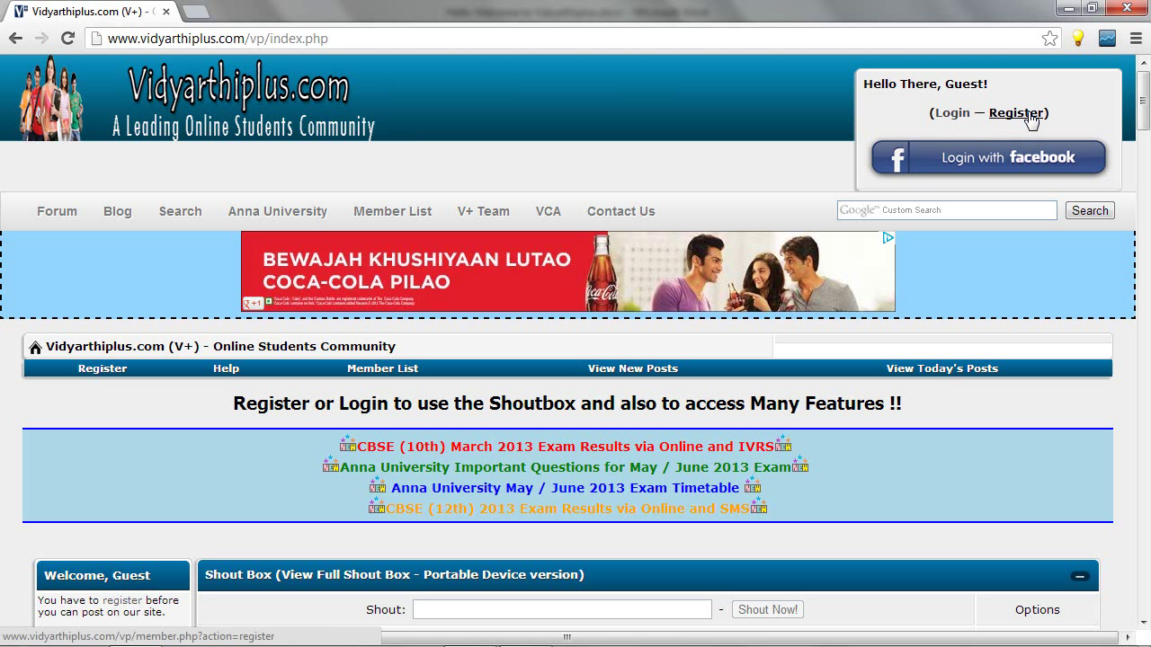
{"action": "left_click", "coordinate": [1002, 159]}
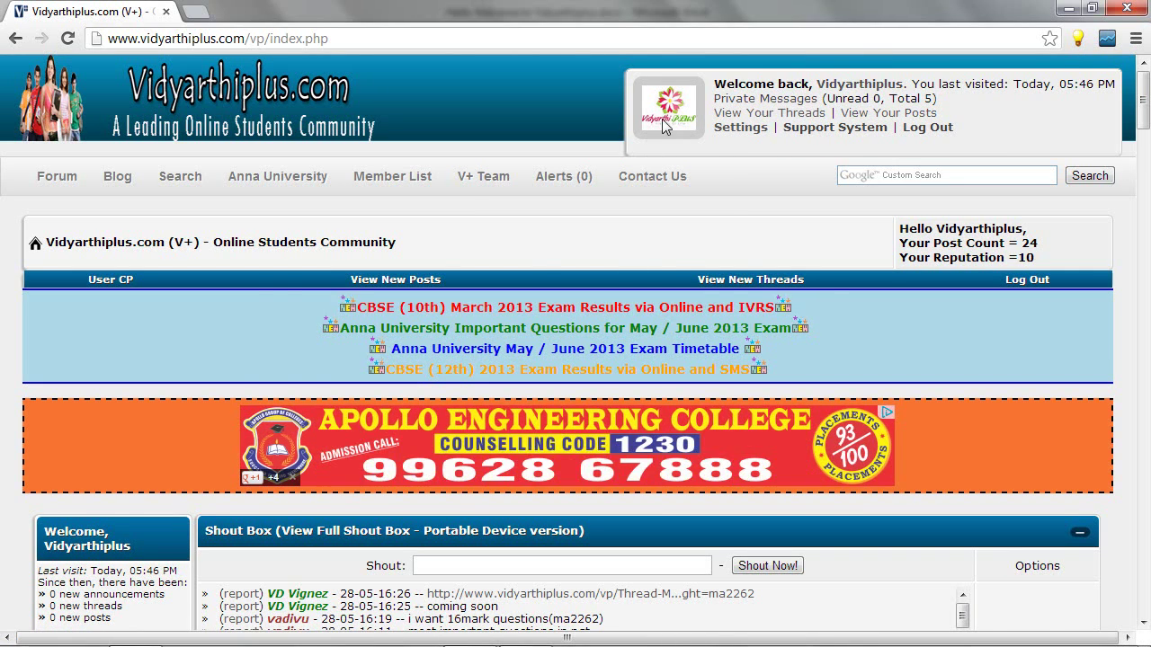
Step: Open V+ Rules and Announcements and read the Rules And Regulations (Updated) thread
{"action": "scroll", "coordinate": [668, 263], "scroll_direction": "down", "scroll_amount": 4}
{"action": "scroll", "coordinate": [668, 270], "scroll_direction": "down", "scroll_amount": 3}
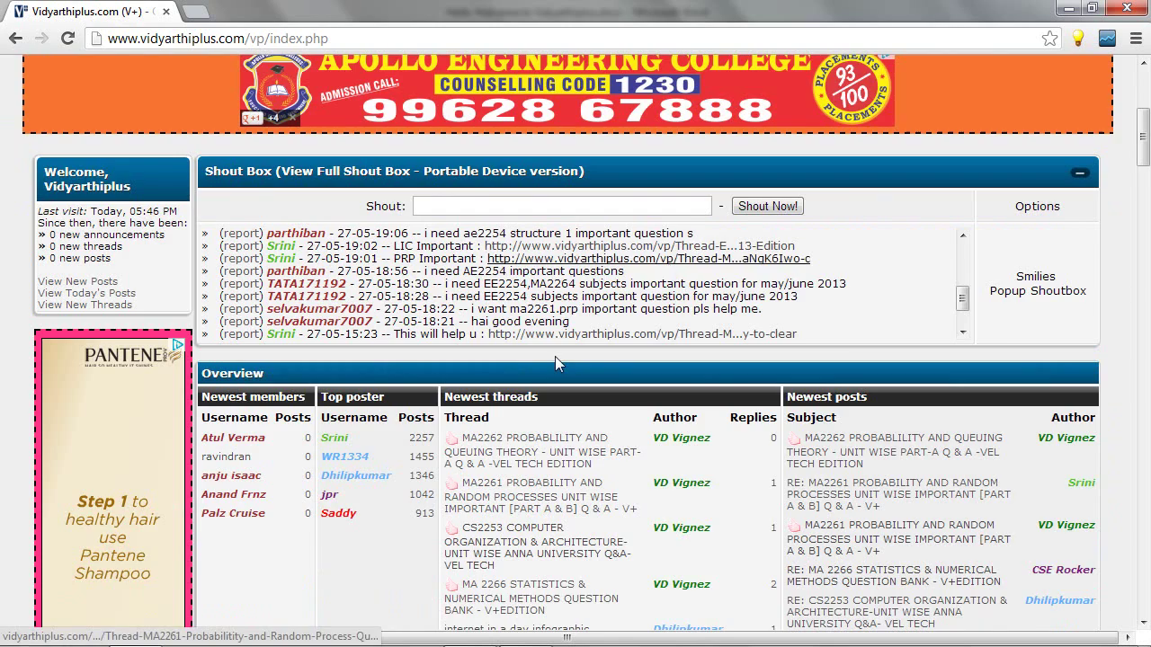
{"action": "scroll", "coordinate": [554, 356], "scroll_direction": "down", "scroll_amount": 4}
{"action": "left_click", "coordinate": [395, 375]}
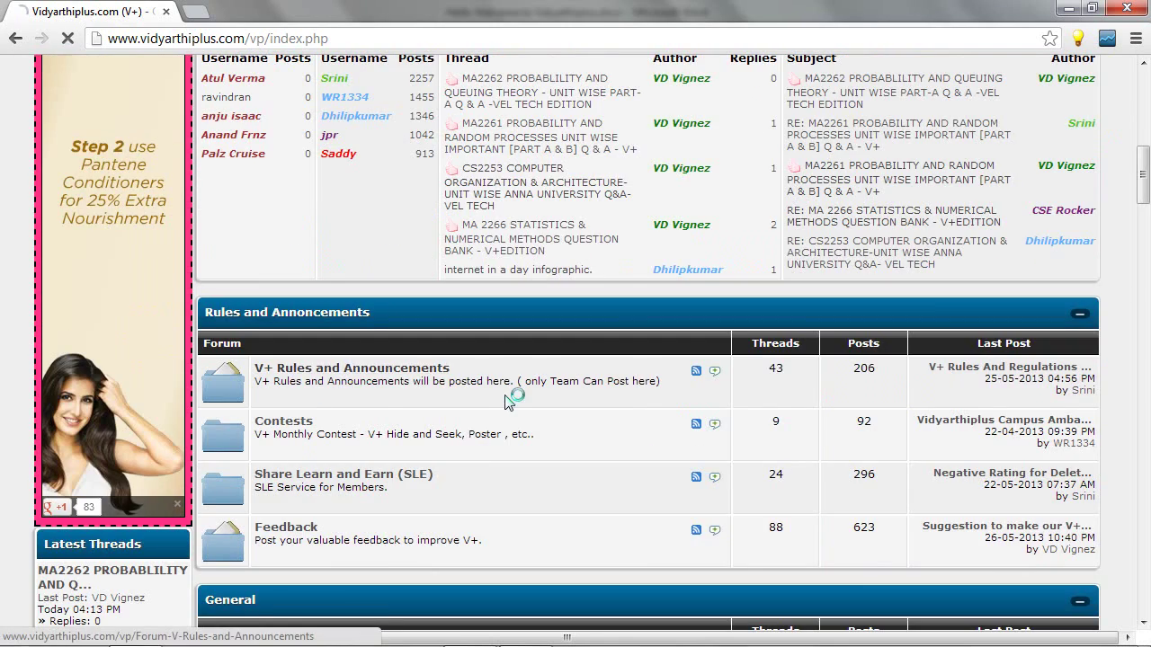
{"action": "scroll", "coordinate": [412, 347], "scroll_direction": "down", "scroll_amount": 5}
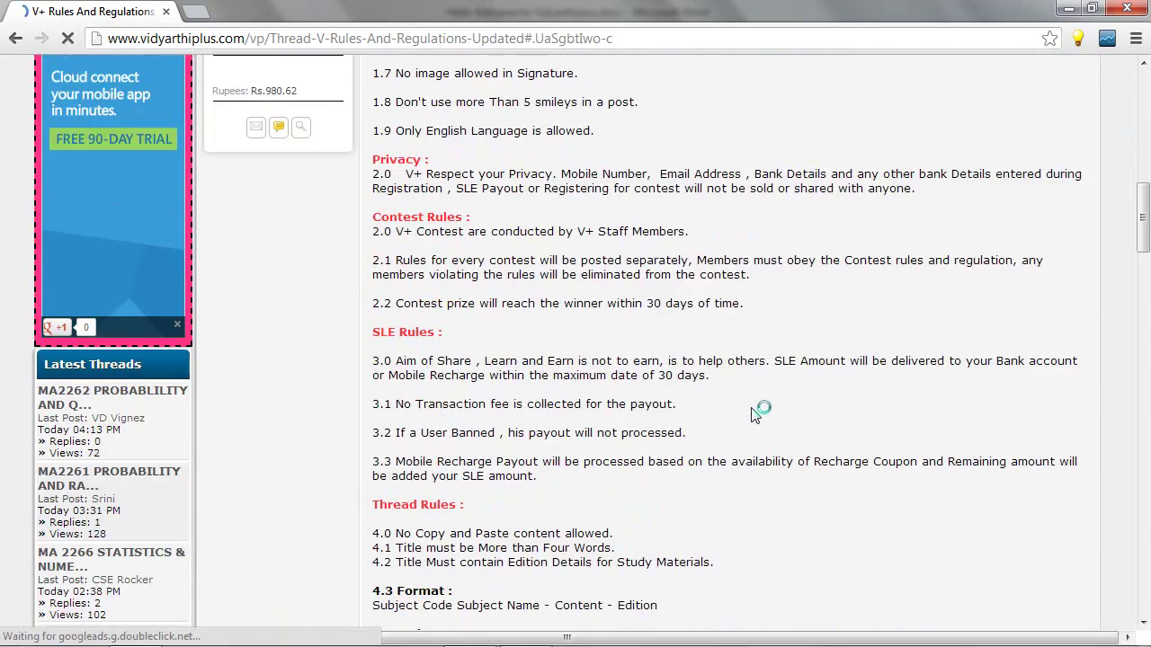
{"action": "scroll", "coordinate": [753, 413], "scroll_direction": "down", "scroll_amount": 4}
{"action": "scroll", "coordinate": [753, 414], "scroll_direction": "down", "scroll_amount": 5}
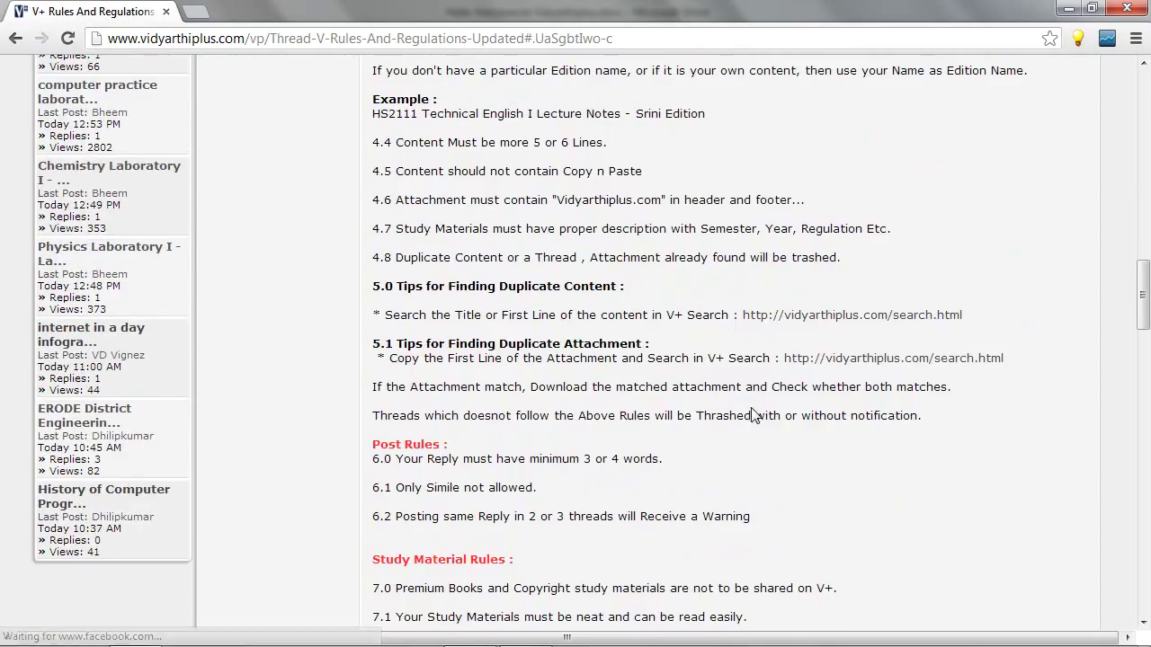
{"action": "scroll", "coordinate": [753, 414], "scroll_direction": "up", "scroll_amount": 5}
{"action": "scroll", "coordinate": [754, 414], "scroll_direction": "up", "scroll_amount": 8}
{"action": "scroll", "coordinate": [754, 413], "scroll_direction": "up", "scroll_amount": 6}
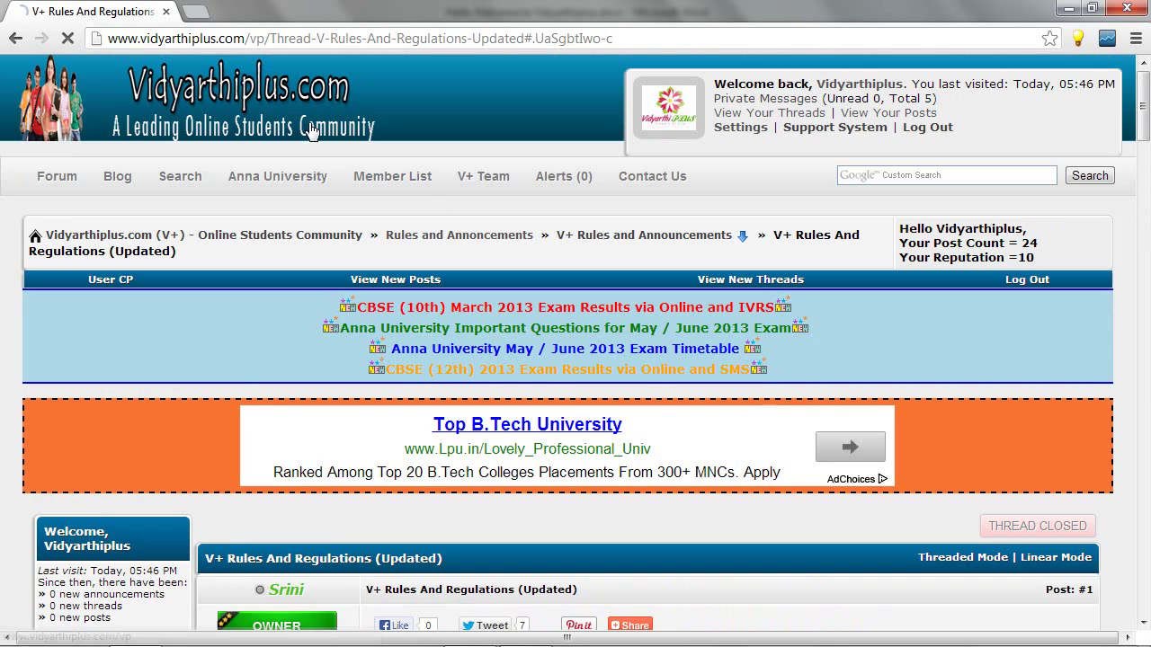
{"action": "left_click", "coordinate": [493, 236]}
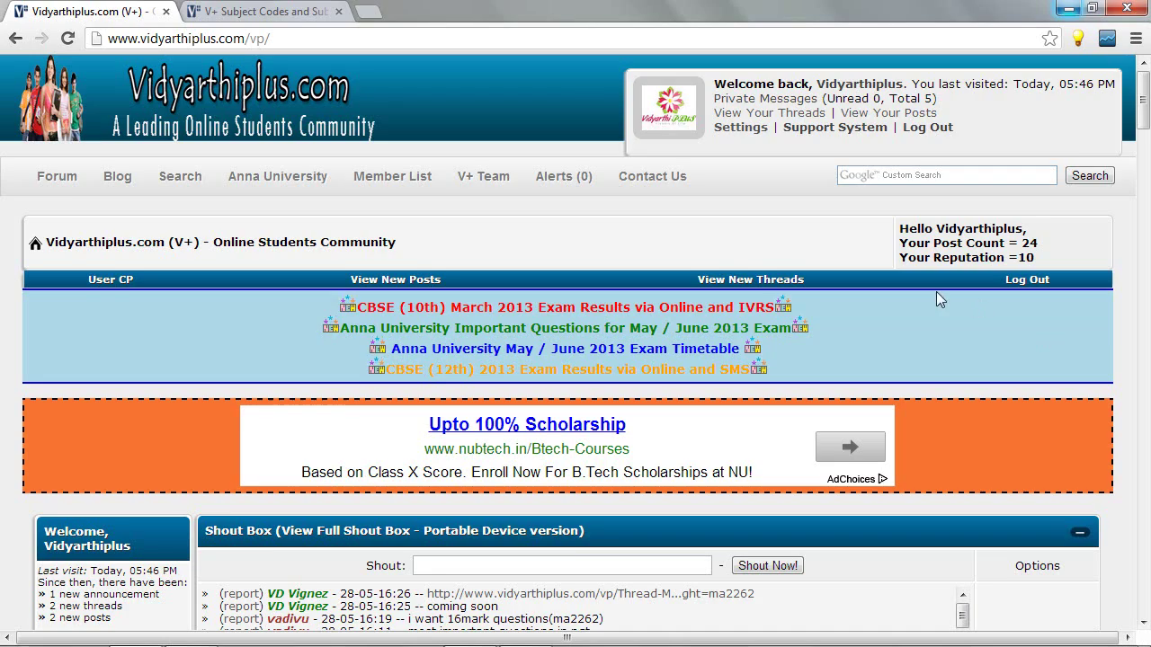
Step: Scroll the forum index down to Two Marks with Answers and open CSE 2 Marks with Answers
{"action": "scroll", "coordinate": [936, 291], "scroll_direction": "down", "scroll_amount": 3}
{"action": "scroll", "coordinate": [936, 291], "scroll_direction": "down", "scroll_amount": 2}
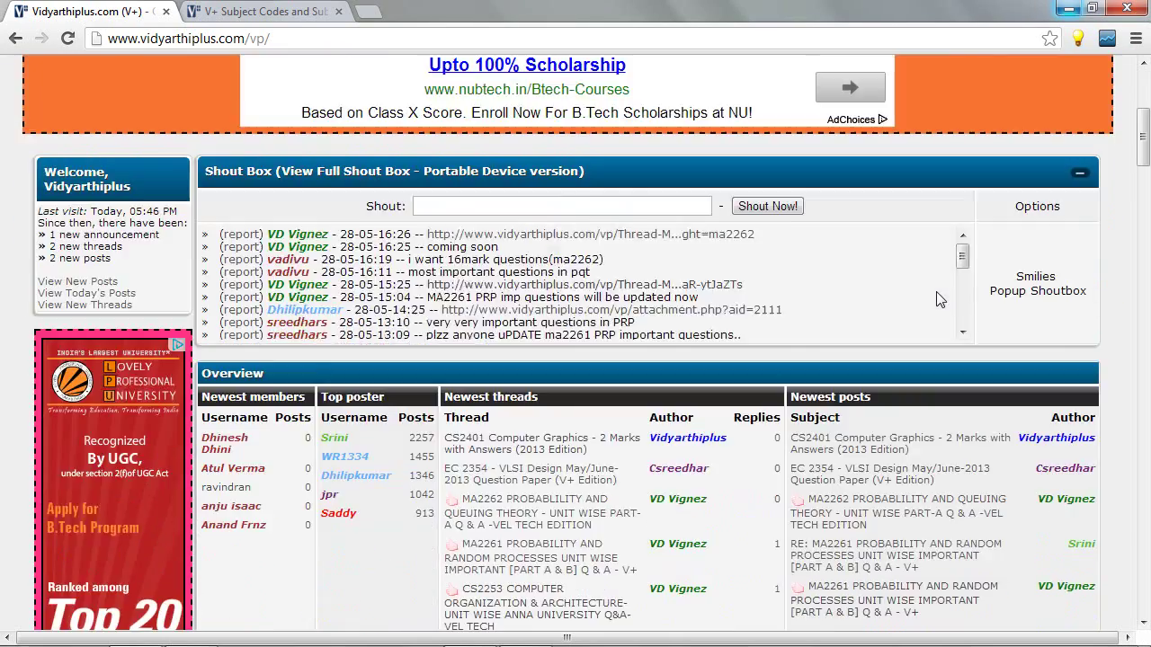
{"action": "scroll", "coordinate": [931, 324], "scroll_direction": "down", "scroll_amount": 1}
{"action": "scroll", "coordinate": [920, 378], "scroll_direction": "down", "scroll_amount": 2}
{"action": "scroll", "coordinate": [920, 377], "scroll_direction": "down", "scroll_amount": 1}
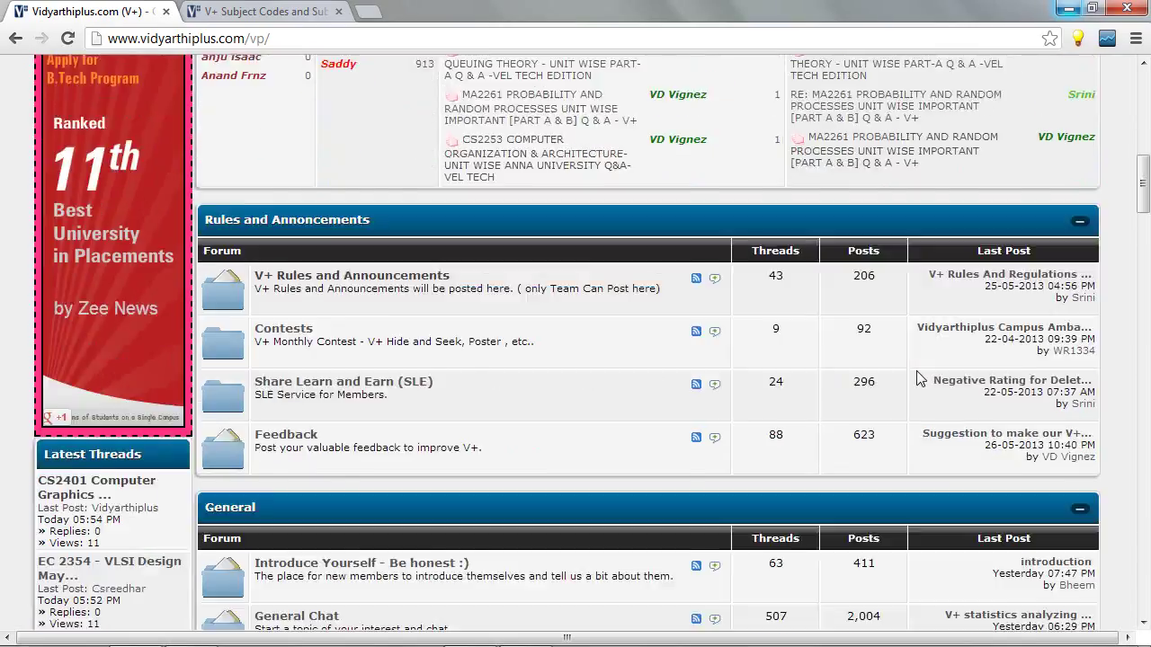
{"action": "scroll", "coordinate": [921, 378], "scroll_direction": "down", "scroll_amount": 2}
{"action": "scroll", "coordinate": [921, 377], "scroll_direction": "down", "scroll_amount": 1}
{"action": "scroll", "coordinate": [920, 378], "scroll_direction": "down", "scroll_amount": 2}
{"action": "scroll", "coordinate": [918, 377], "scroll_direction": "down", "scroll_amount": 2}
{"action": "scroll", "coordinate": [917, 375], "scroll_direction": "down", "scroll_amount": 1}
{"action": "scroll", "coordinate": [894, 388], "scroll_direction": "down", "scroll_amount": 1}
{"action": "scroll", "coordinate": [893, 389], "scroll_direction": "down", "scroll_amount": 1}
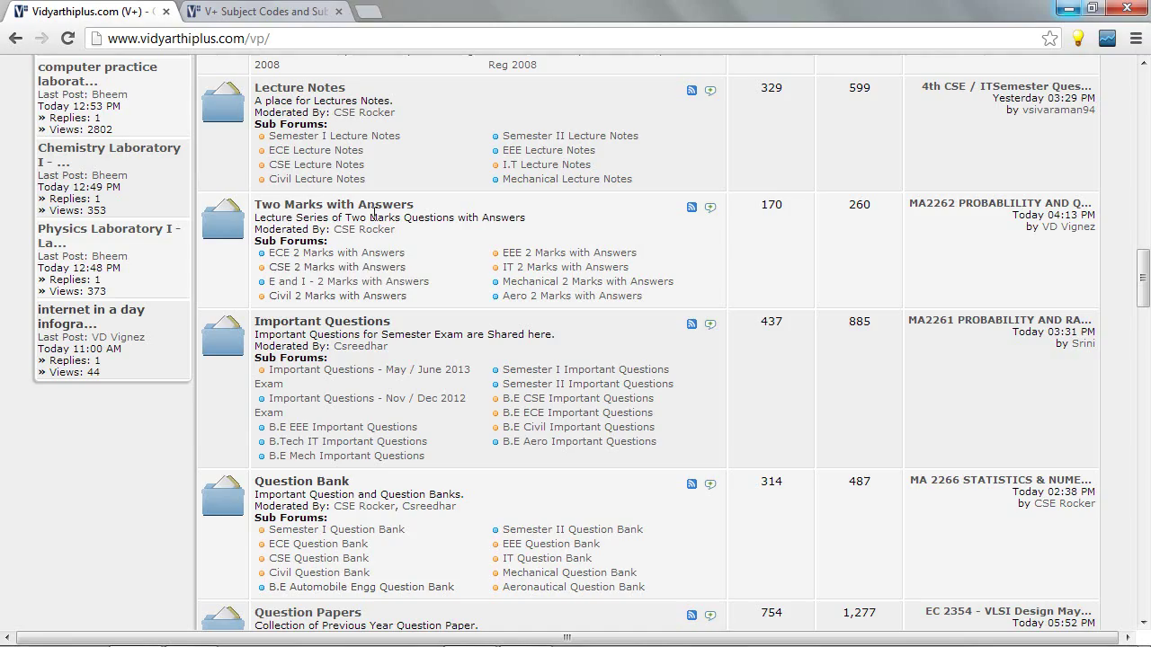
{"action": "left_click_drag", "start_coordinate": [419, 203], "coordinate": [273, 200]}
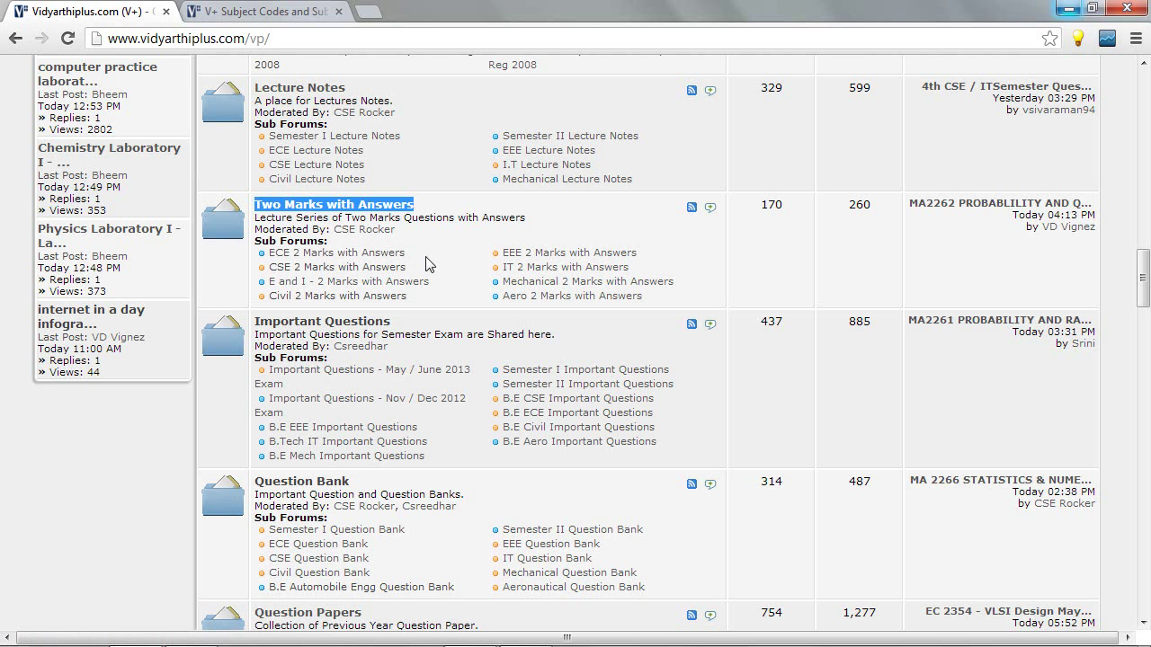
{"action": "left_click", "coordinate": [384, 272]}
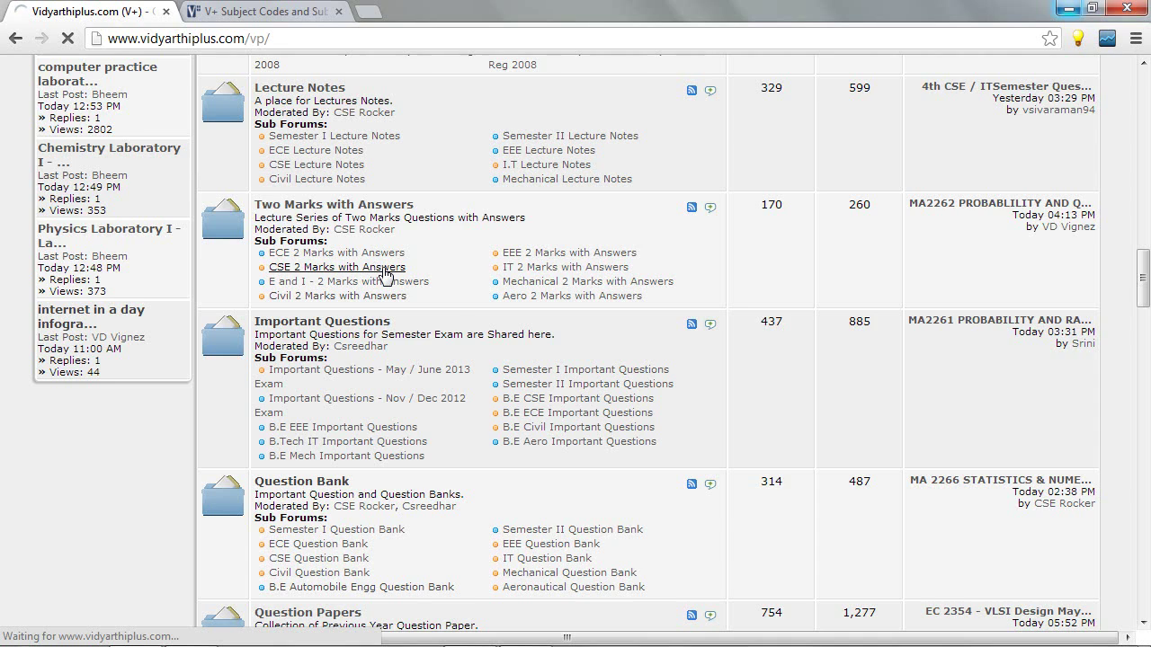
Step: Open CSE Semester 7 Two Marks, look over its three threads, and start a new thread
{"action": "scroll", "coordinate": [699, 319], "scroll_direction": "down", "scroll_amount": 2}
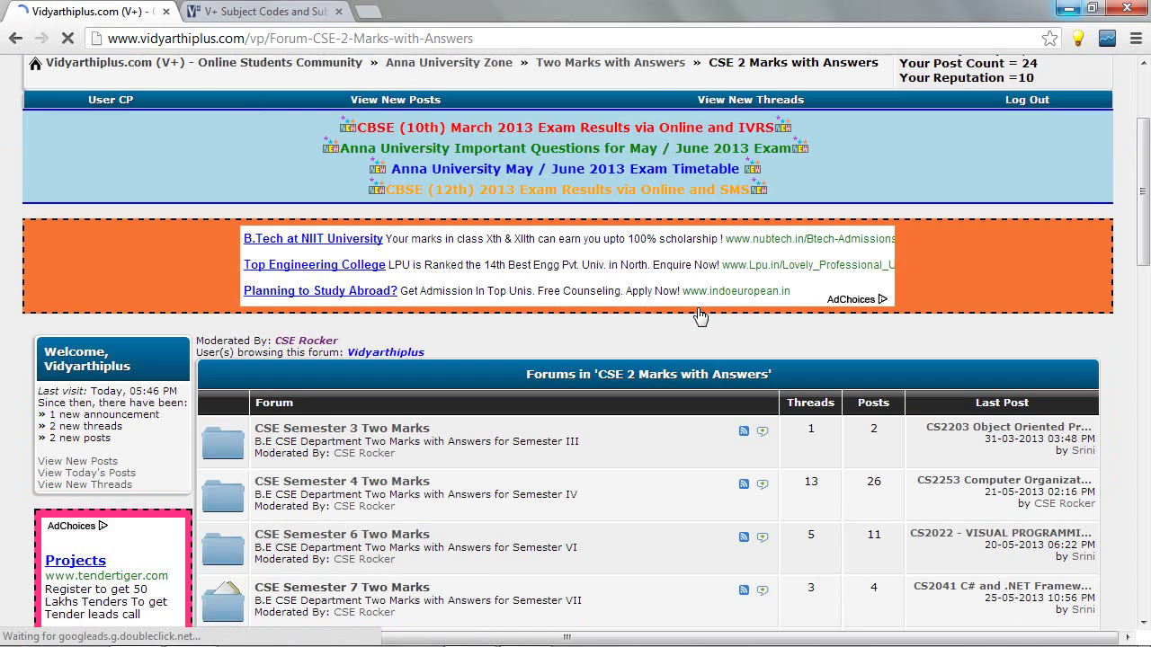
{"action": "scroll", "coordinate": [699, 315], "scroll_direction": "down", "scroll_amount": 3}
{"action": "left_click_drag", "start_coordinate": [464, 319], "coordinate": [314, 323]}
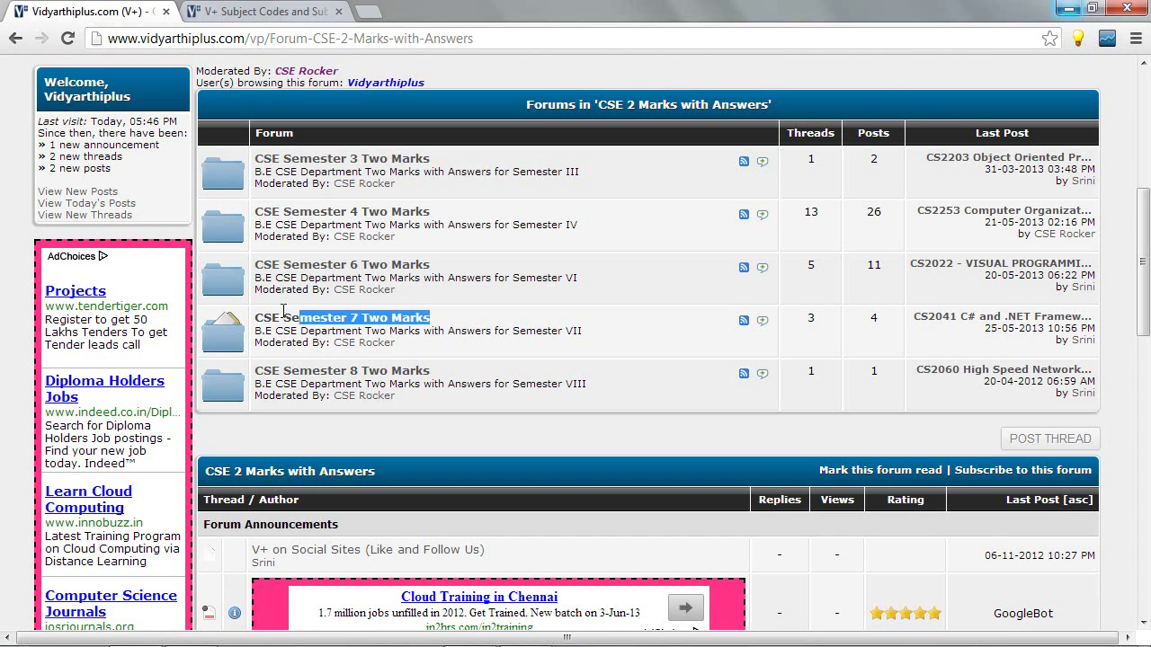
{"action": "left_click", "coordinate": [463, 329]}
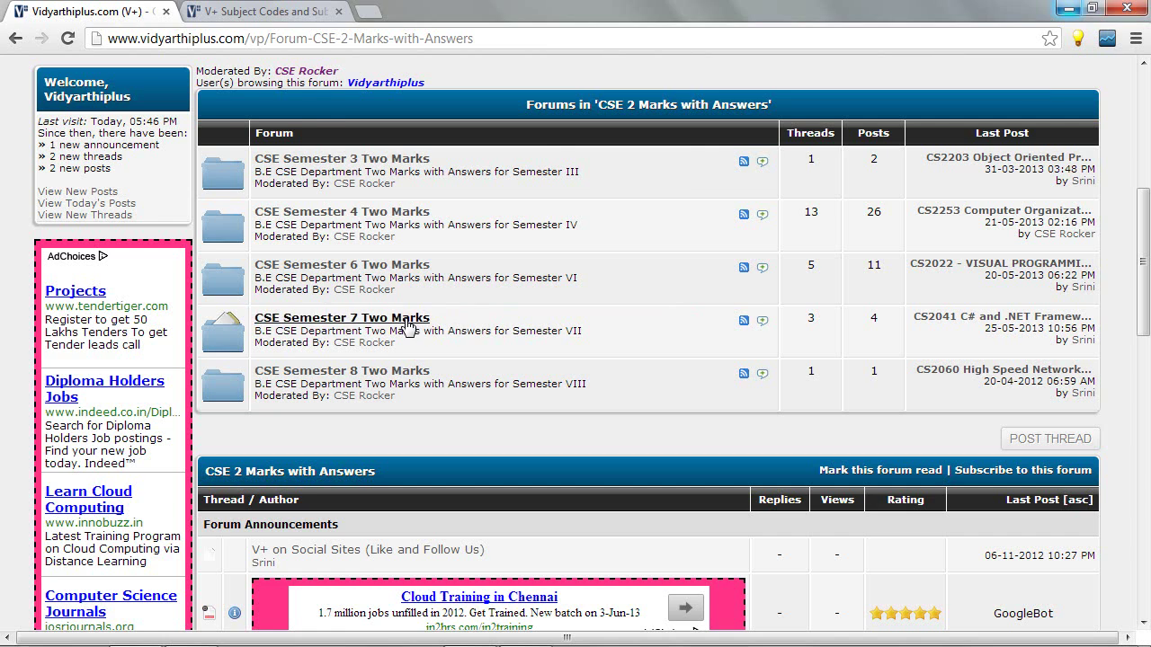
{"action": "scroll", "coordinate": [854, 364], "scroll_direction": "down", "scroll_amount": 2}
{"action": "scroll", "coordinate": [863, 395], "scroll_direction": "down", "scroll_amount": 3}
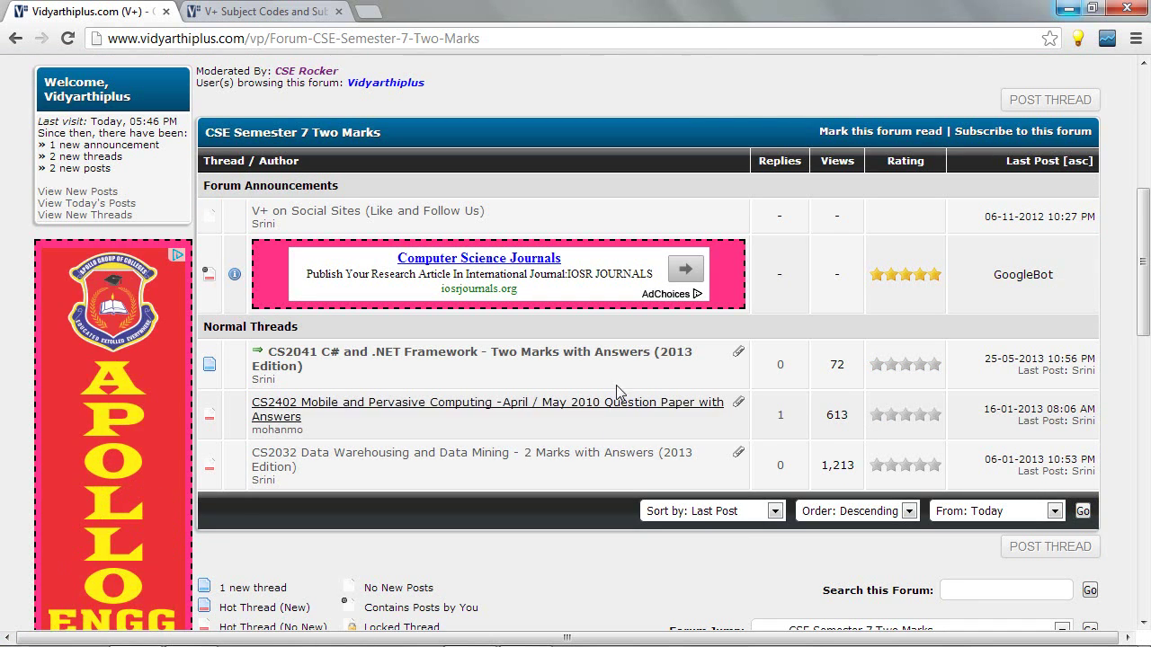
{"action": "scroll", "coordinate": [625, 422], "scroll_direction": "up", "scroll_amount": 2}
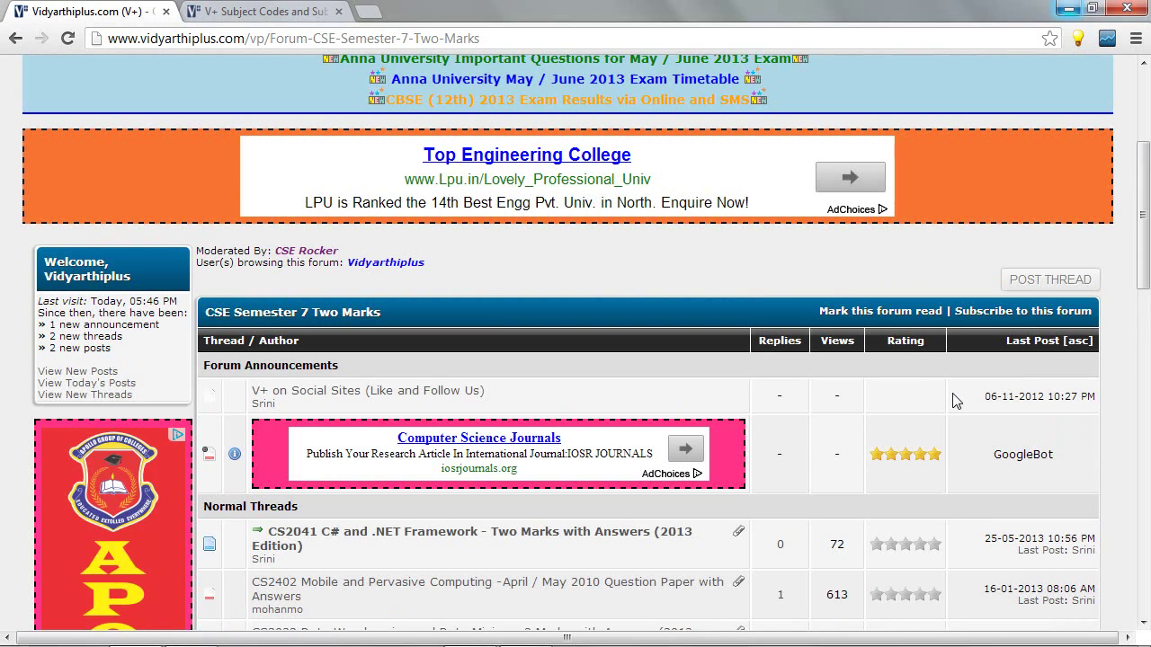
{"action": "left_click", "coordinate": [1049, 283]}
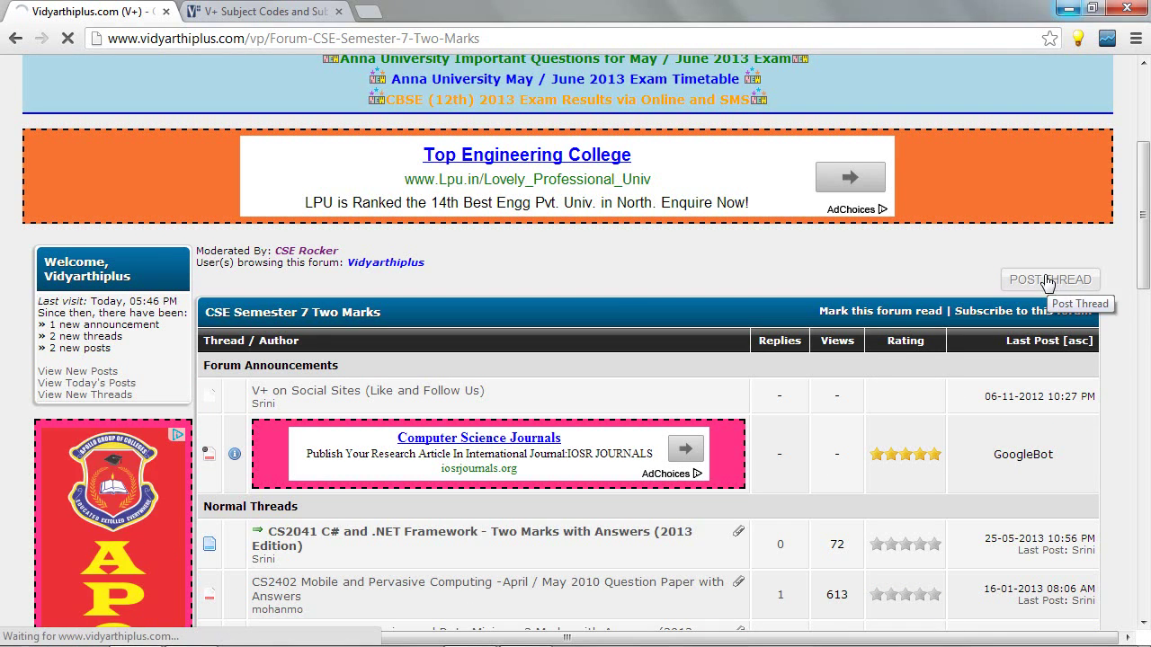
Step: Enter the subject 'CS2401 Computer Graphics - 2 Marks with Answers (2013 Edition)' using autocomplete
{"action": "scroll", "coordinate": [1105, 321], "scroll_direction": "down", "scroll_amount": 2}
{"action": "scroll", "coordinate": [1084, 334], "scroll_direction": "down", "scroll_amount": 1}
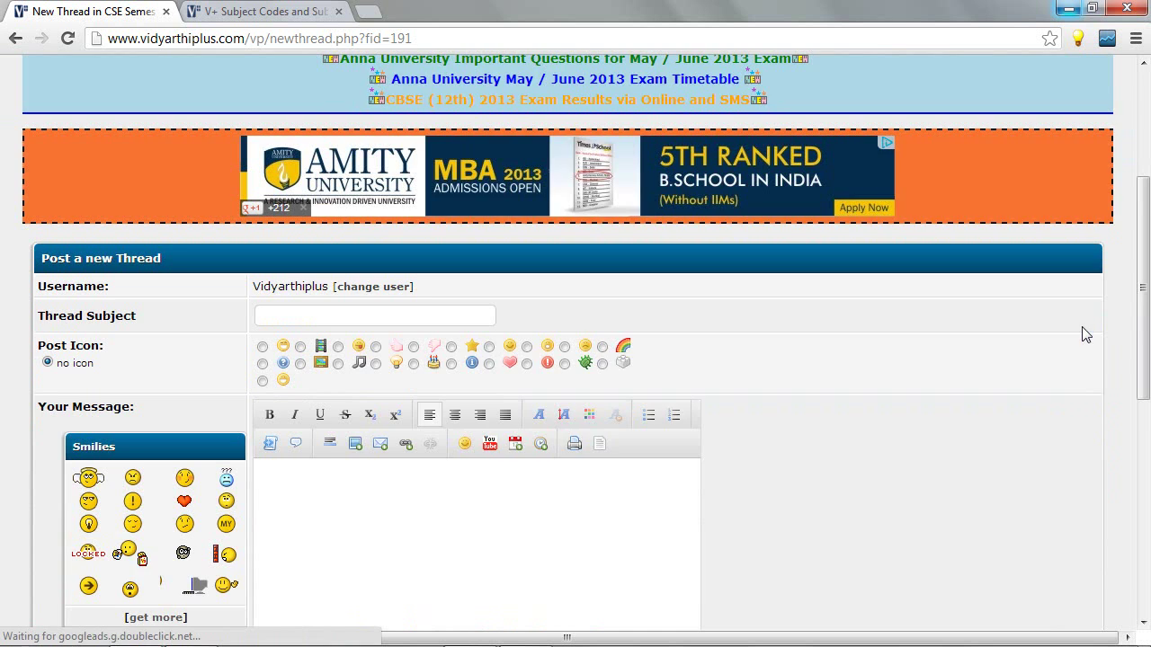
{"action": "scroll", "coordinate": [1069, 333], "scroll_direction": "down", "scroll_amount": 3}
{"action": "scroll", "coordinate": [1067, 333], "scroll_direction": "up", "scroll_amount": 2}
{"action": "left_click", "coordinate": [429, 231]}
{"action": "type", "text": "CS"}
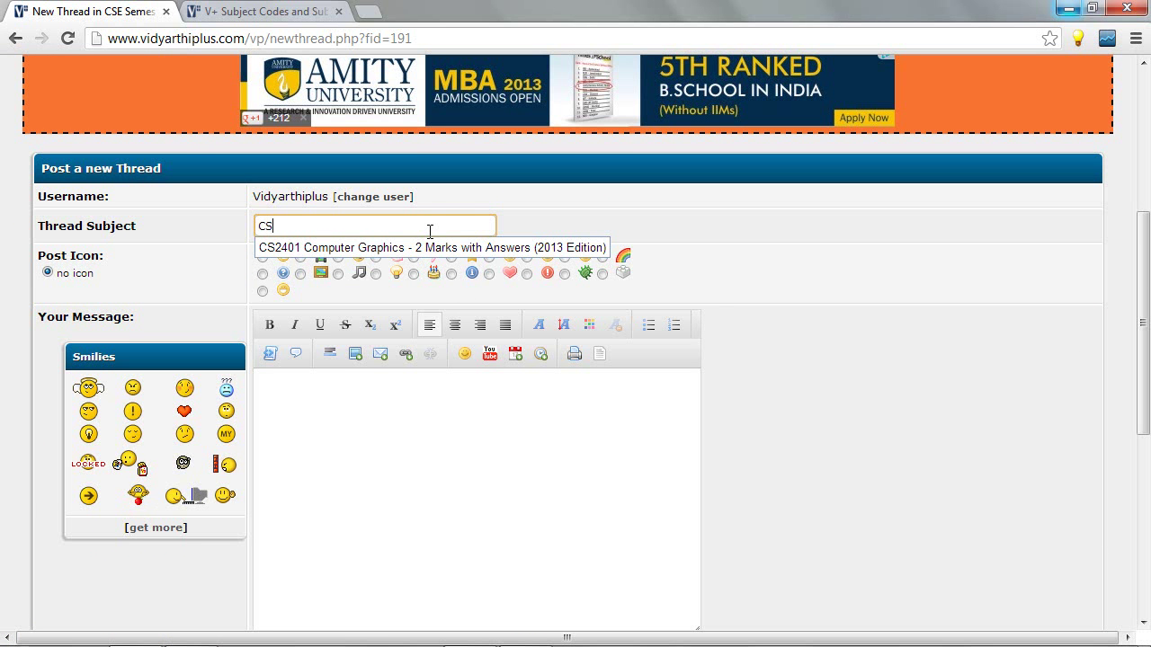
{"action": "left_click", "coordinate": [426, 241]}
{"action": "left_click_drag", "start_coordinate": [414, 224], "coordinate": [600, 221]}
{"action": "left_click", "coordinate": [603, 221]}
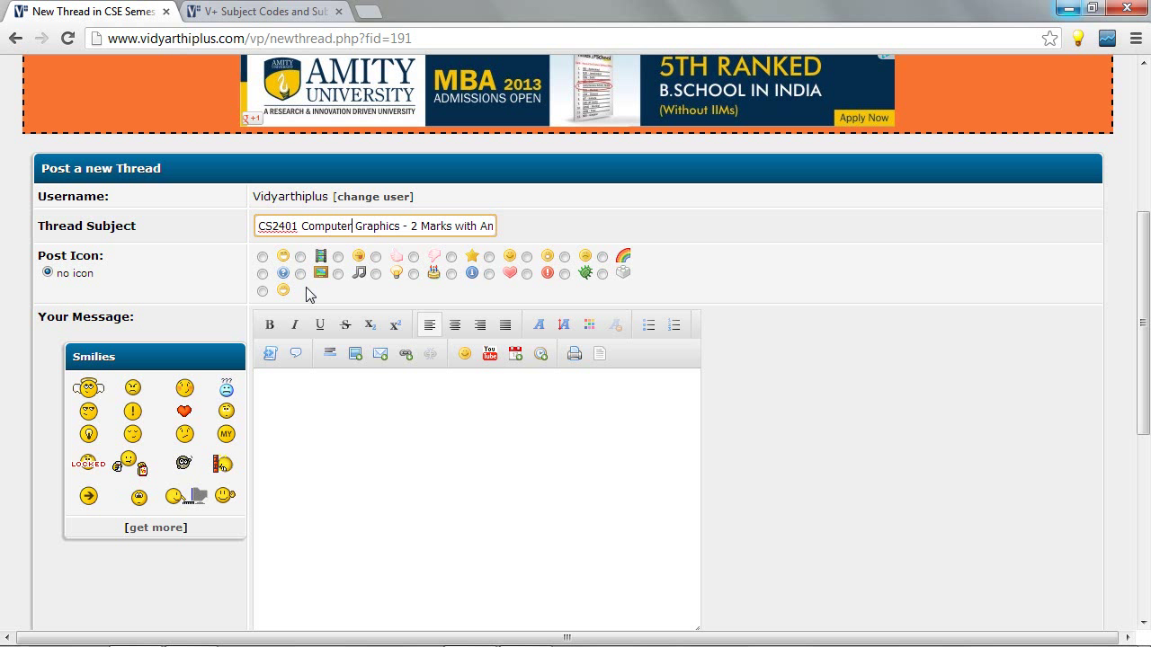
{"action": "key", "text": "Right"}
{"action": "key", "text": "Right"}
{"action": "key", "text": "Right"}
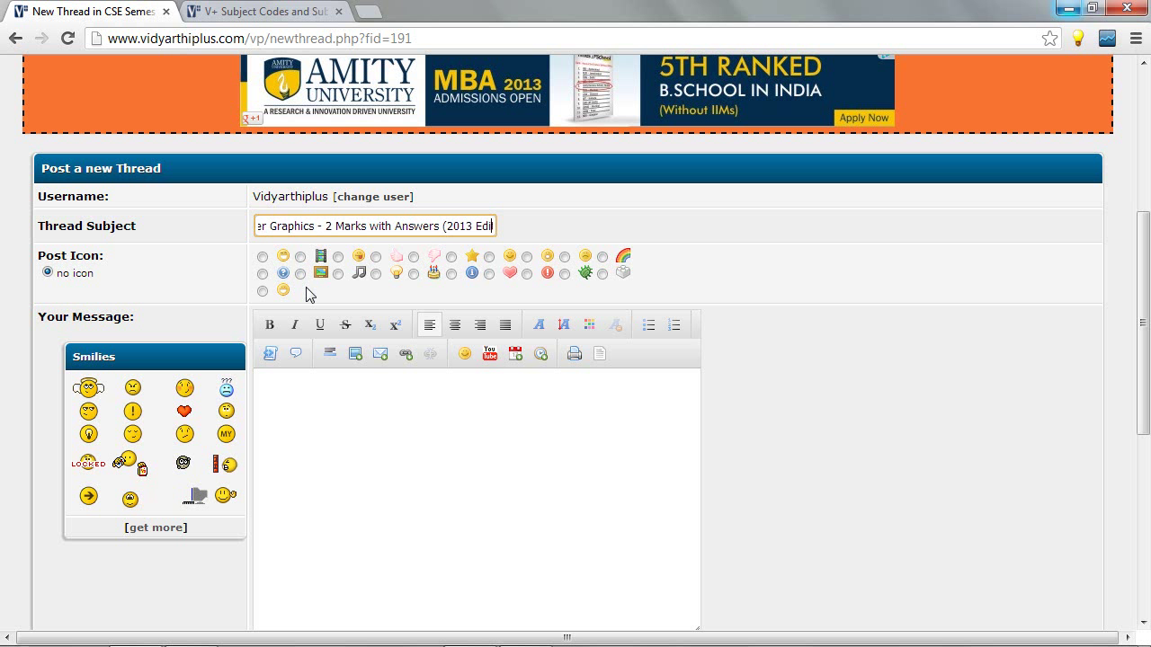
{"action": "key", "text": "Right"}
{"action": "key", "text": "Right"}
{"action": "key", "text": "Right"}
{"action": "left_click", "coordinate": [372, 440]}
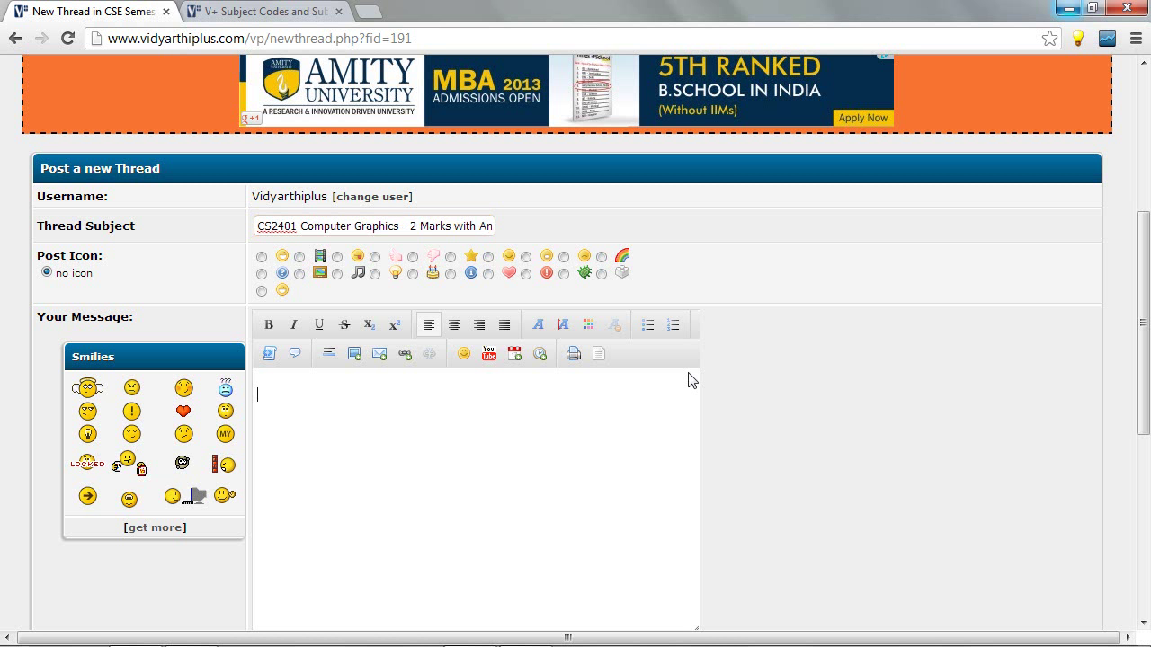
{"action": "scroll", "coordinate": [812, 386], "scroll_direction": "down", "scroll_amount": 3}
Step: Paste the prepared CS2401 description into the message and review its header lines
{"action": "scroll", "coordinate": [812, 385], "scroll_direction": "up", "scroll_amount": 1}
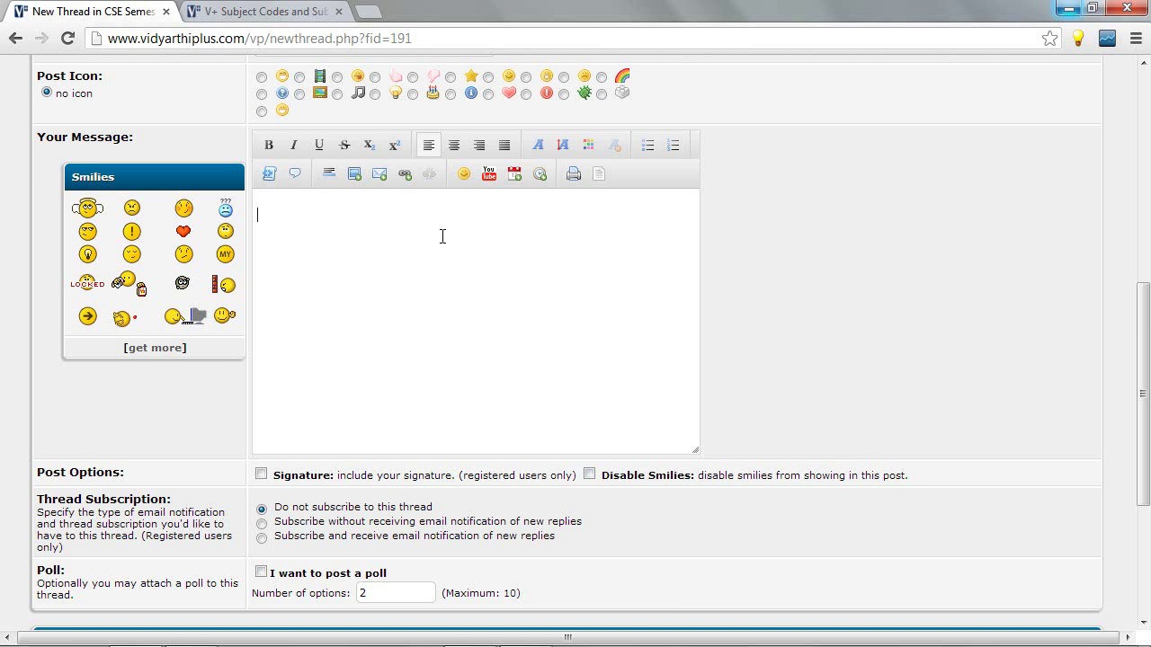
{"action": "key", "text": "ctrl+v"}
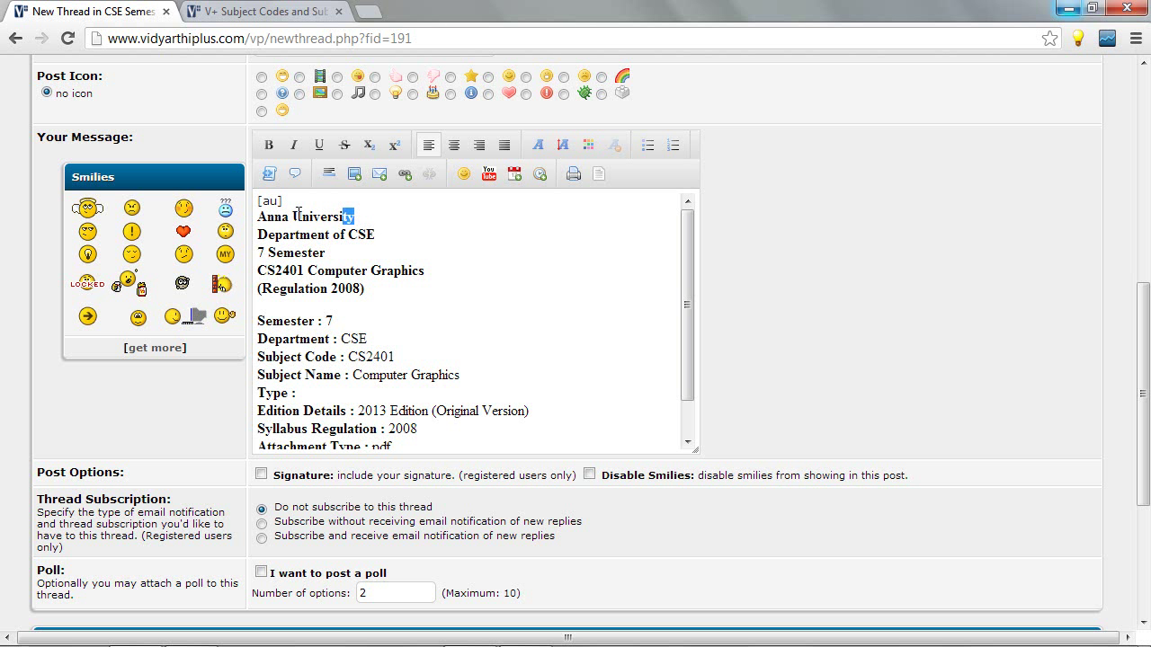
{"action": "left_click_drag", "start_coordinate": [298, 213], "coordinate": [253, 217]}
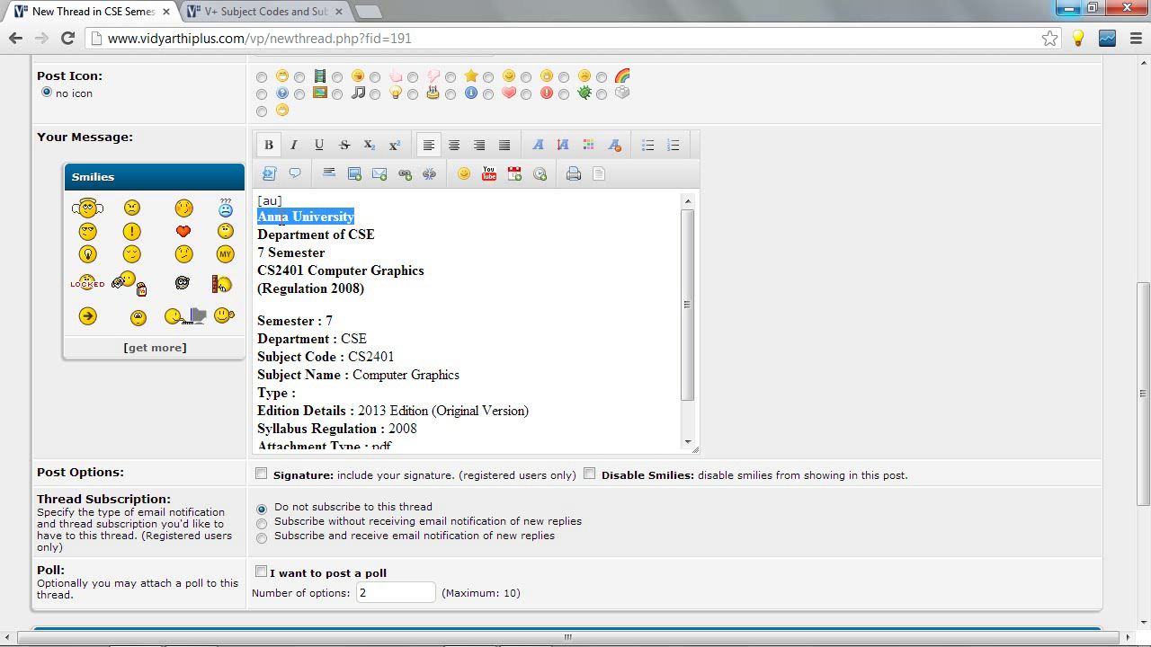
{"action": "left_click", "coordinate": [364, 253]}
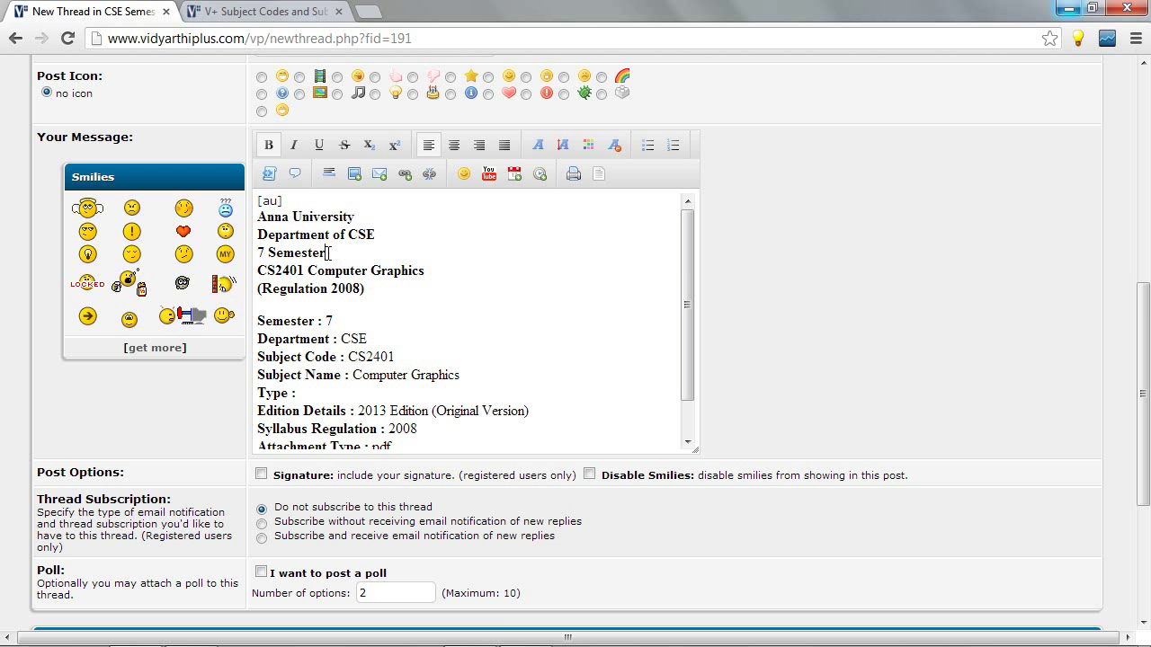
{"action": "left_click", "coordinate": [256, 256], "text": "shift"}
{"action": "left_click_drag", "start_coordinate": [385, 234], "coordinate": [237, 231]}
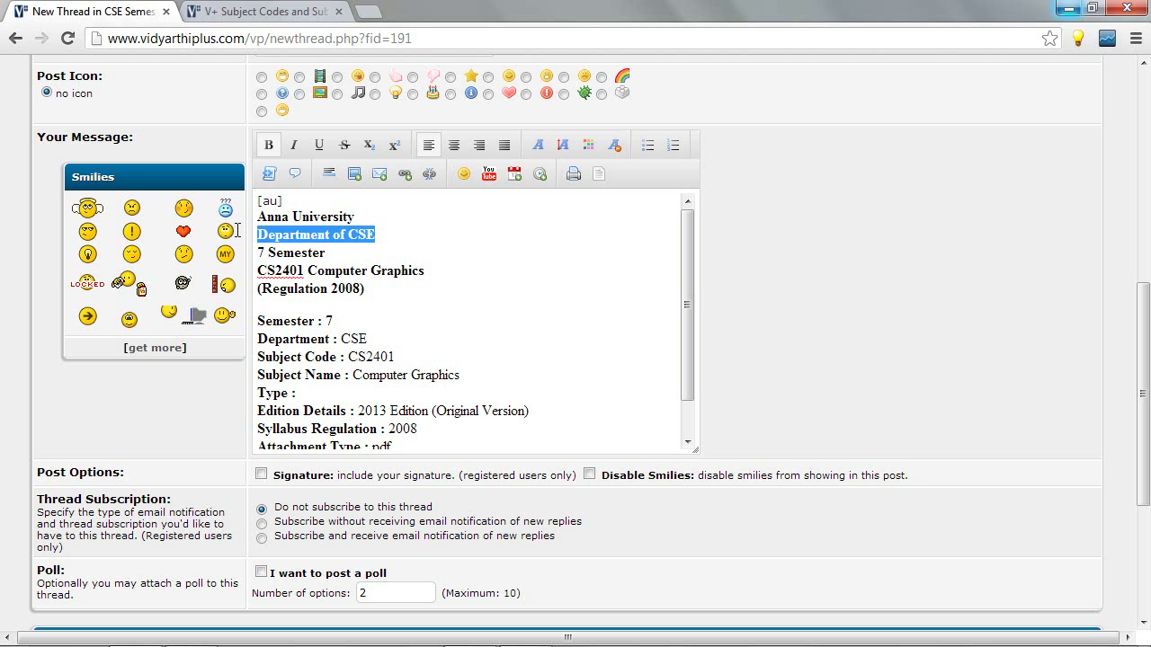
{"action": "left_click_drag", "start_coordinate": [385, 287], "coordinate": [257, 288]}
Step: Fill in the Type, No. of Pages and Details values and begin a 'Download :' line
{"action": "left_click", "coordinate": [540, 319]}
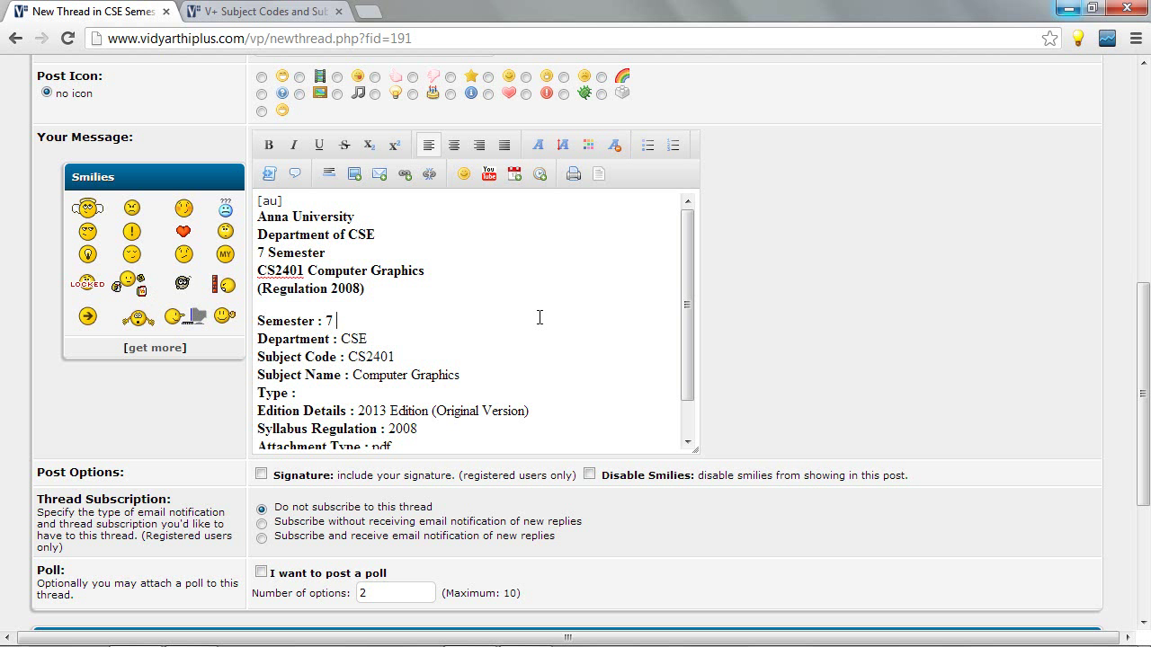
{"action": "scroll", "coordinate": [421, 349], "scroll_direction": "down", "scroll_amount": 1}
{"action": "left_click", "coordinate": [438, 352]}
{"action": "type", "text": "2 Marks with Anb"}
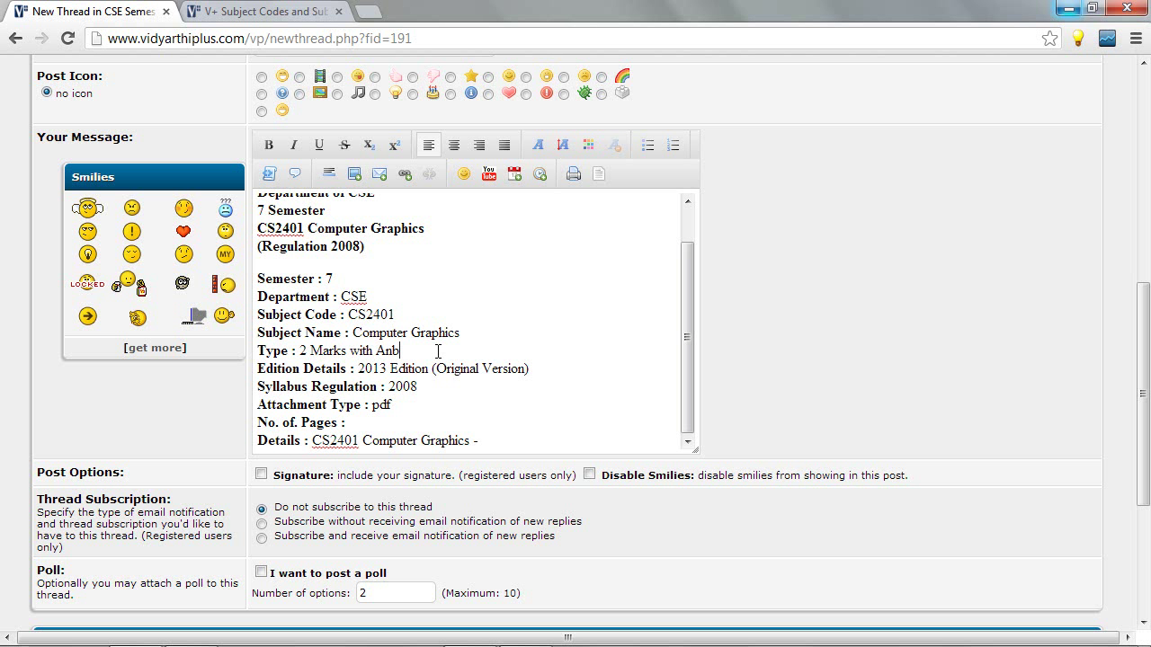
{"action": "type", "text": "ers"}
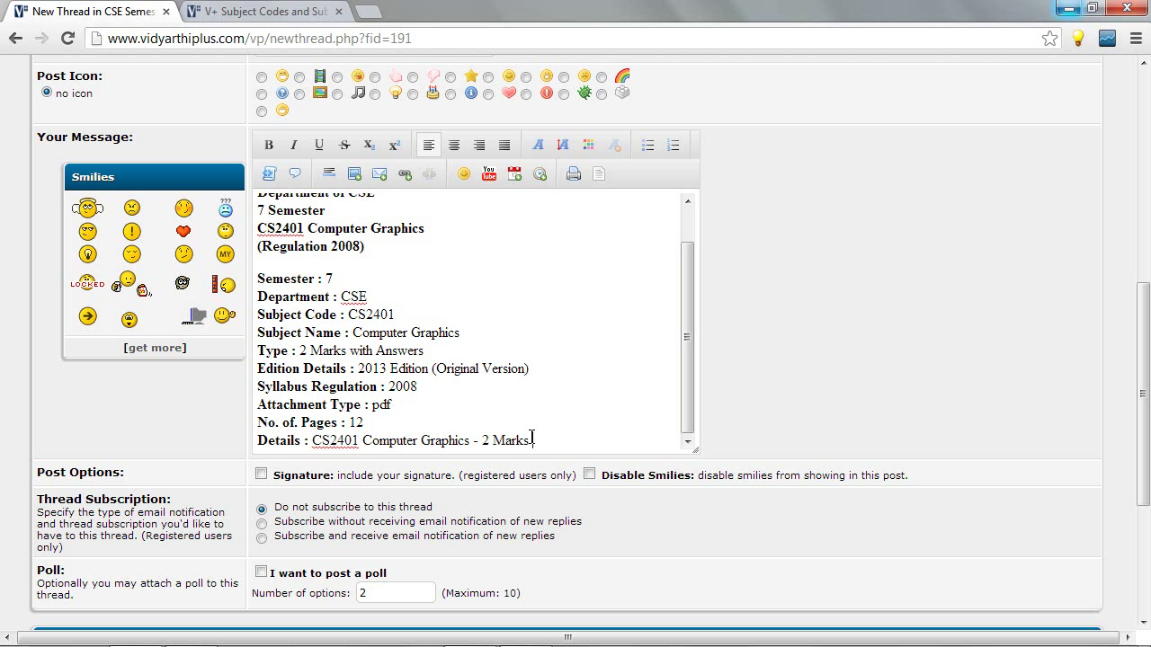
{"action": "left_click", "coordinate": [536, 435]}
{"action": "type", "text": "2 Marks with Answer"}
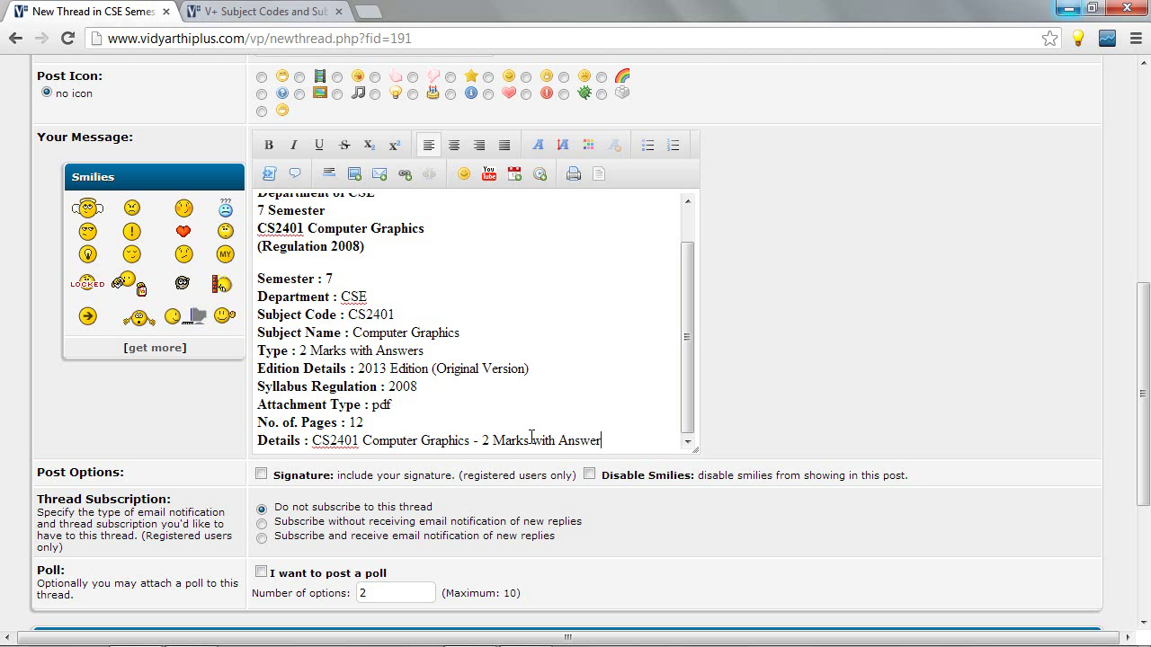
{"action": "type", "text": "s "}
{"action": "type", "text": "13"}
{"action": "type", "text": "on)"}
{"action": "key", "text": "Return"}
{"action": "key", "text": "Return"}
{"action": "type", "text": "Download :"}
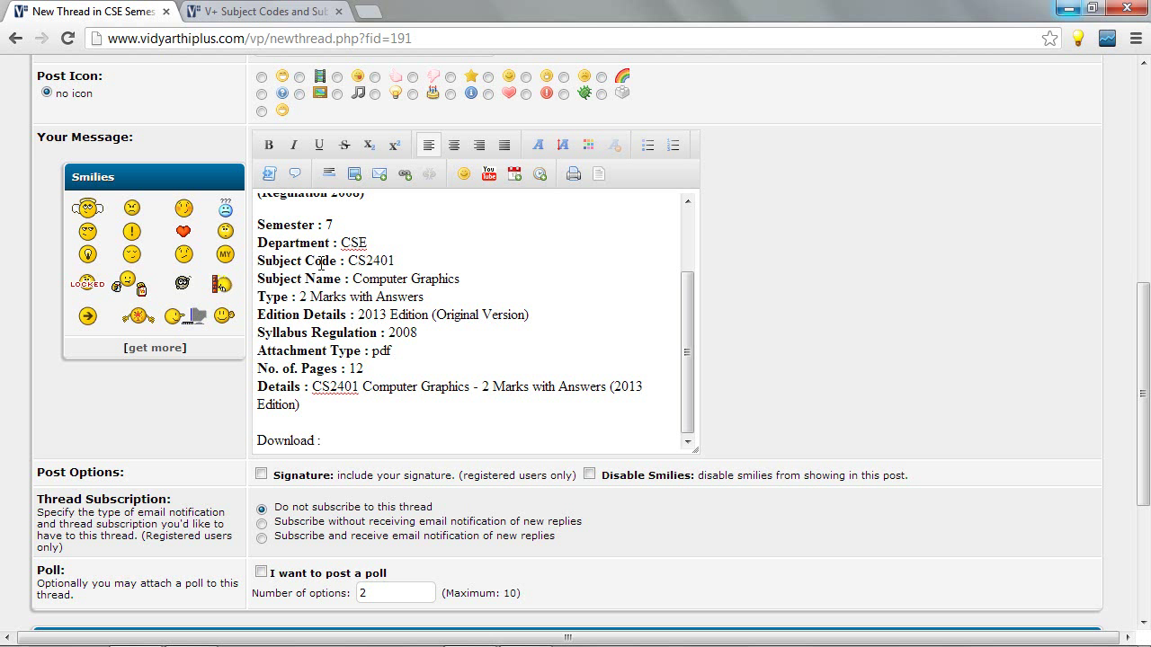
Step: Bold 'Download :' and centre the header lines from [au] to (Regulation 2008)
{"action": "left_click_drag", "start_coordinate": [339, 439], "coordinate": [257, 440]}
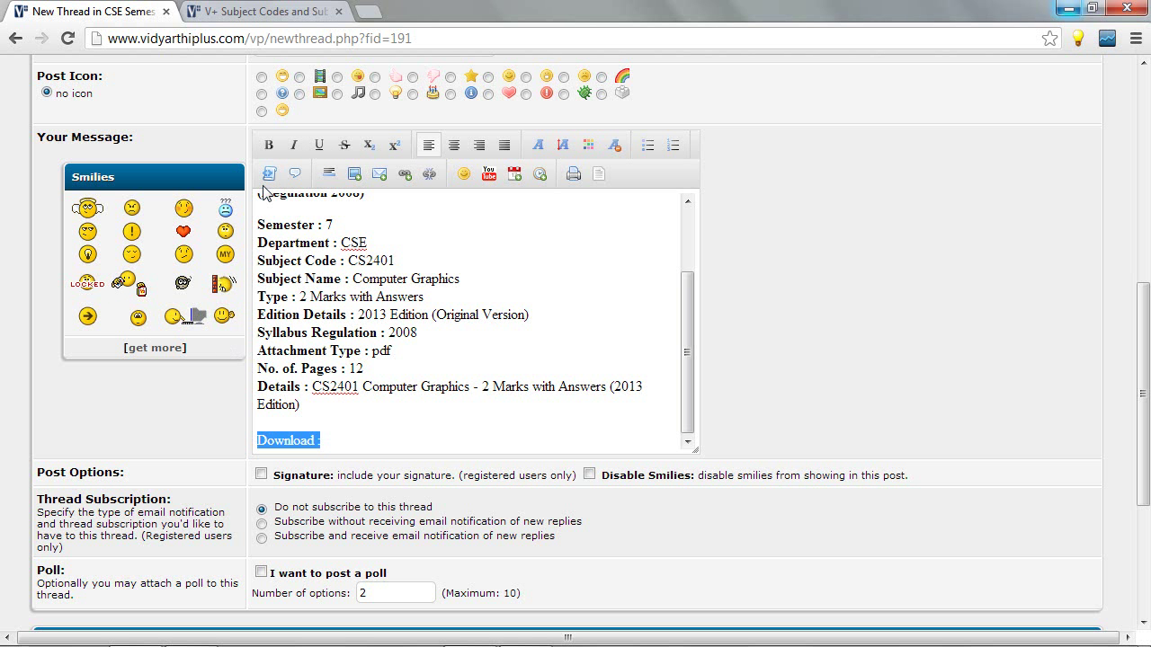
{"action": "left_click", "coordinate": [267, 145]}
{"action": "scroll", "coordinate": [405, 360], "scroll_direction": "up", "scroll_amount": 5}
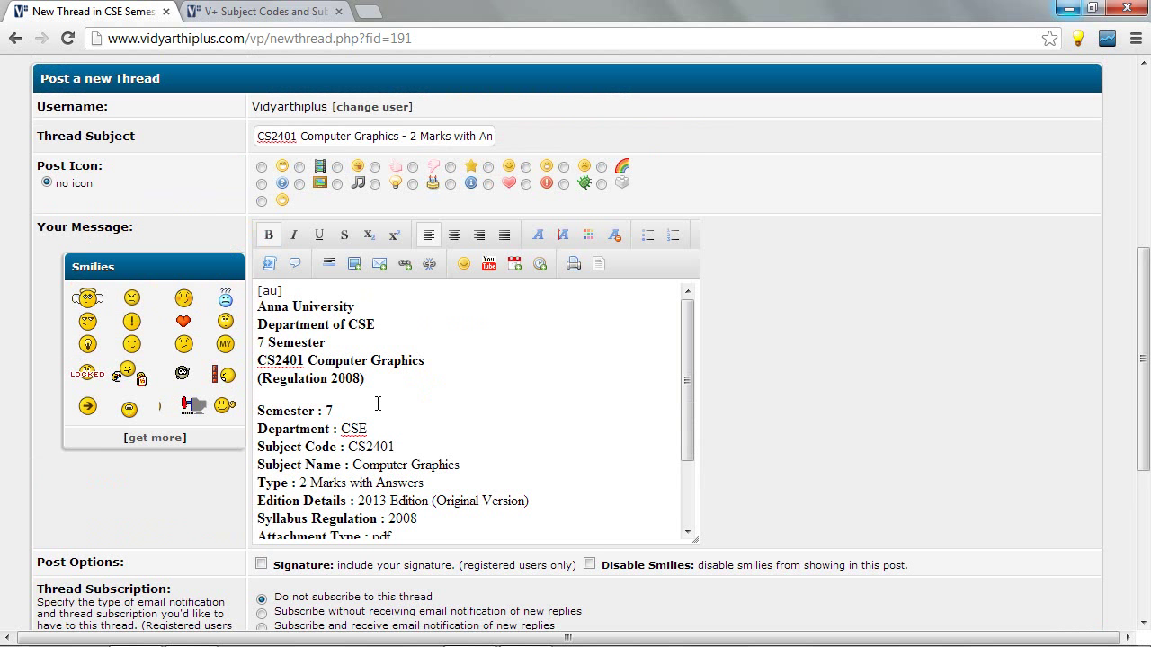
{"action": "left_click", "coordinate": [258, 291], "text": "shift"}
{"action": "left_click", "coordinate": [454, 234]}
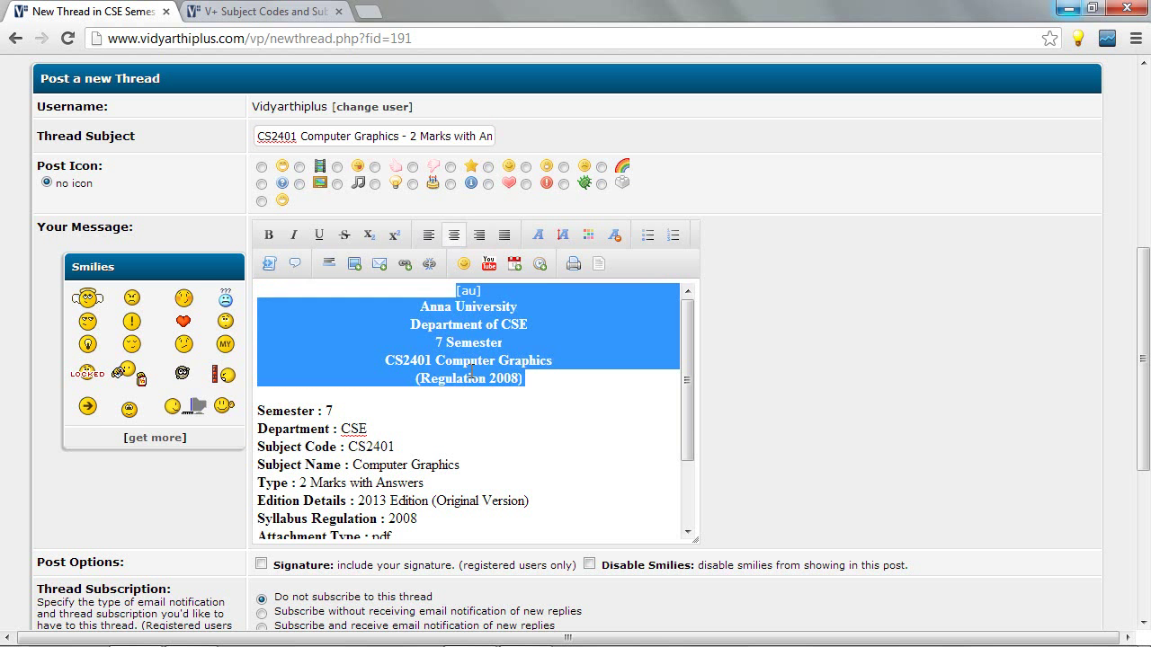
{"action": "left_click", "coordinate": [478, 360]}
{"action": "scroll", "coordinate": [520, 392], "scroll_direction": "down", "scroll_amount": 2}
{"action": "scroll", "coordinate": [520, 392], "scroll_direction": "down", "scroll_amount": 2}
{"action": "left_click", "coordinate": [488, 347]}
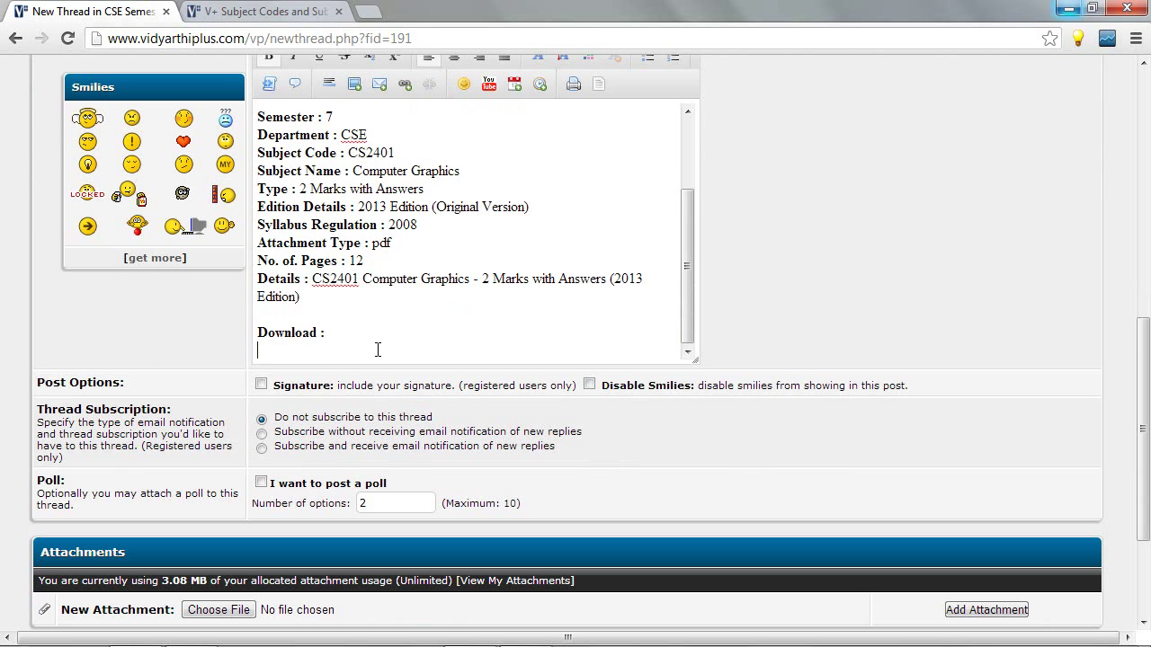
{"action": "scroll", "coordinate": [487, 347], "scroll_direction": "down", "scroll_amount": 2}
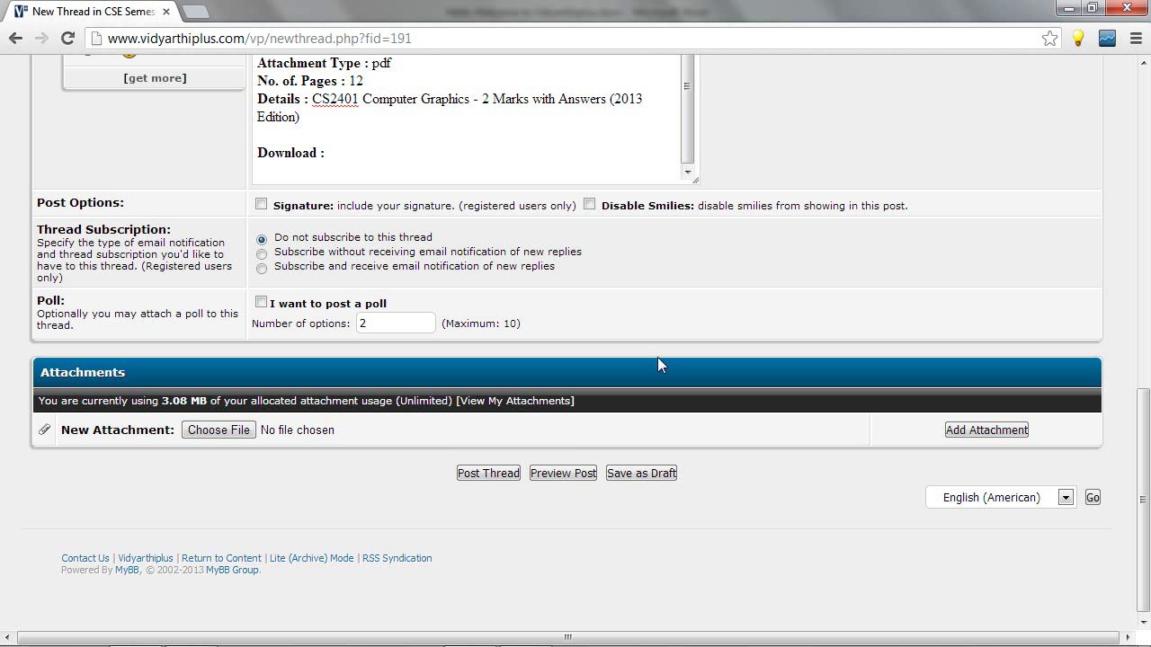
Step: Upload CS2401 CG 2Marks.pdf as an attachment to the thread
{"action": "left_click", "coordinate": [215, 433]}
{"action": "scroll", "coordinate": [386, 290], "scroll_direction": "down", "scroll_amount": 2}
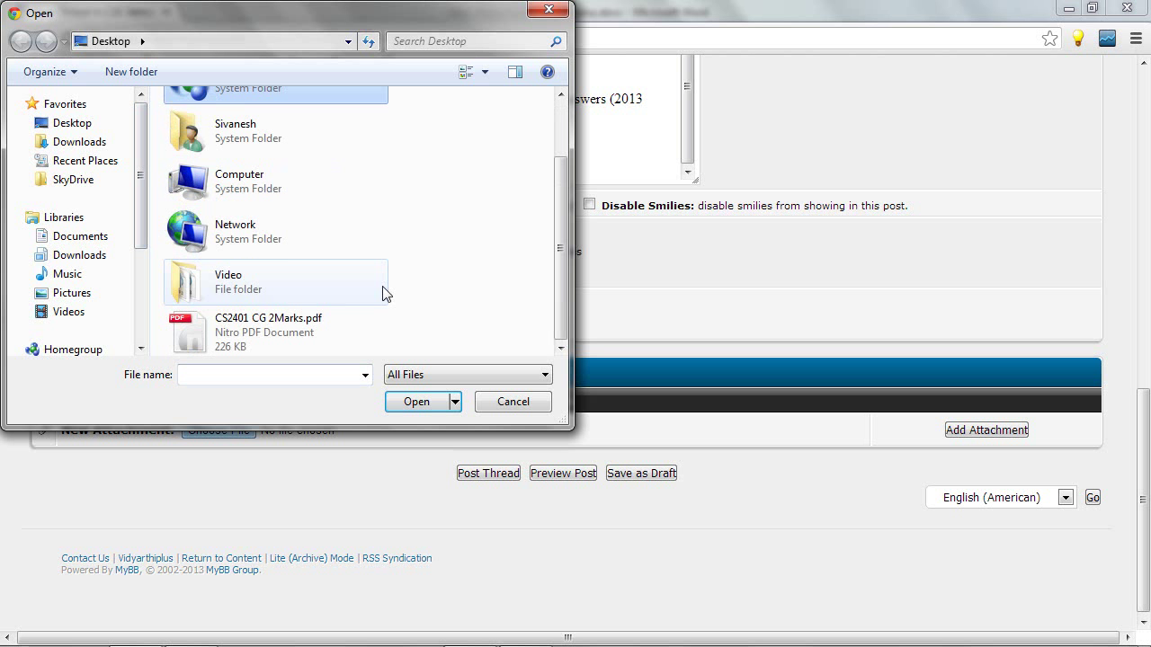
{"action": "left_click", "coordinate": [264, 342]}
{"action": "left_click", "coordinate": [406, 401]}
{"action": "left_click", "coordinate": [967, 432]}
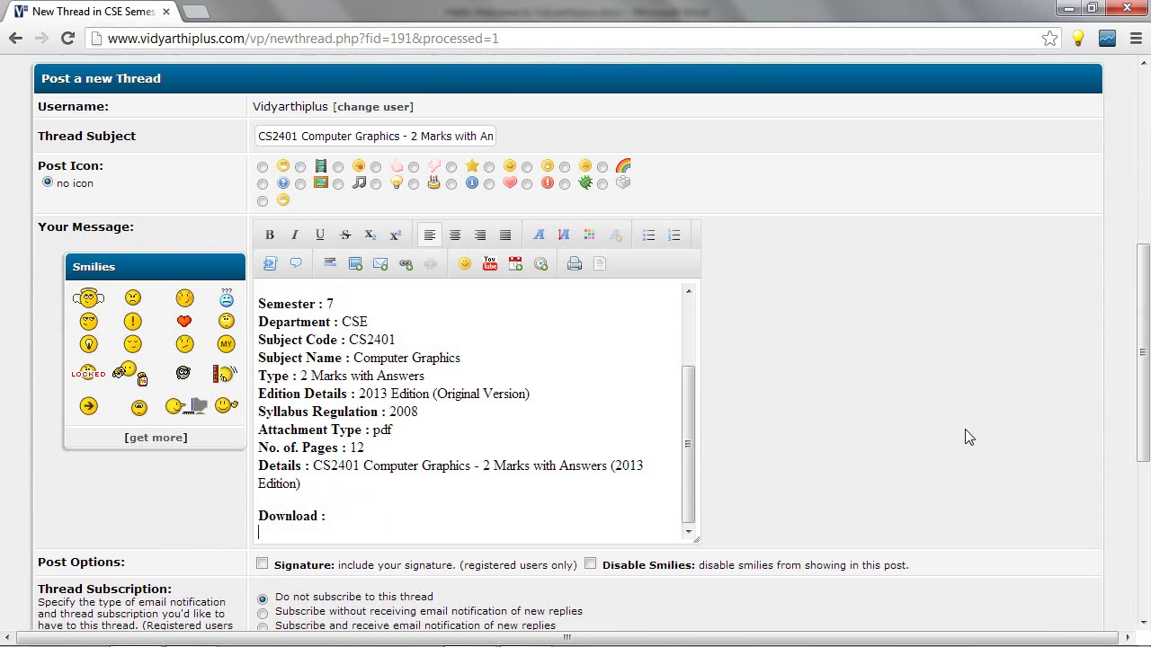
Step: Insert the PDF into the message as [attachment=5831] under Download, then post the thread
{"action": "scroll", "coordinate": [965, 429], "scroll_direction": "down", "scroll_amount": 3}
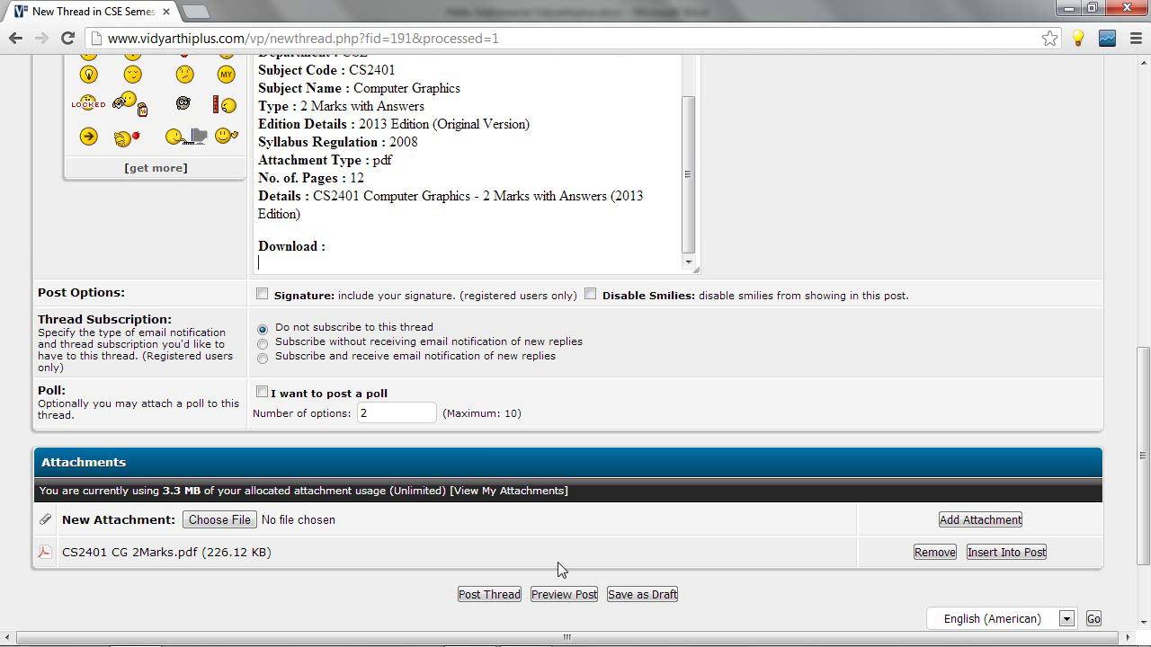
{"action": "scroll", "coordinate": [487, 456], "scroll_direction": "down", "scroll_amount": 1}
{"action": "left_click_drag", "start_coordinate": [271, 463], "coordinate": [59, 462]}
{"action": "left_click", "coordinate": [387, 479]}
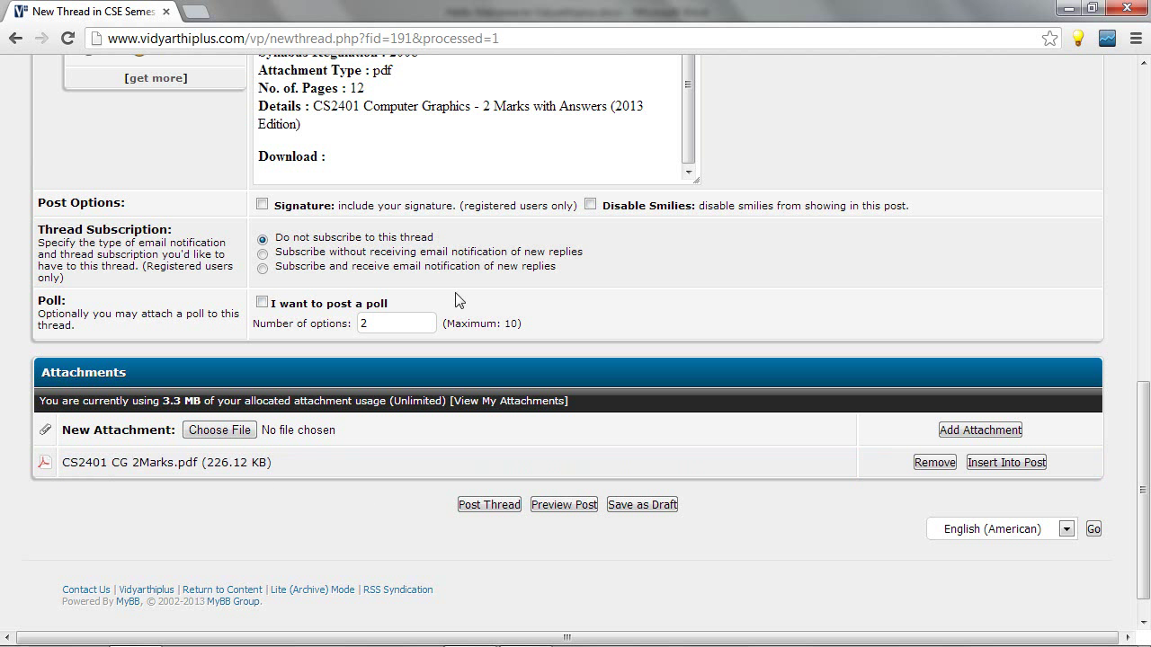
{"action": "left_click", "coordinate": [1005, 463]}
{"action": "left_click_drag", "start_coordinate": [280, 176], "coordinate": [253, 177]}
{"action": "left_click", "coordinate": [394, 171]}
{"action": "left_click", "coordinate": [490, 505]}
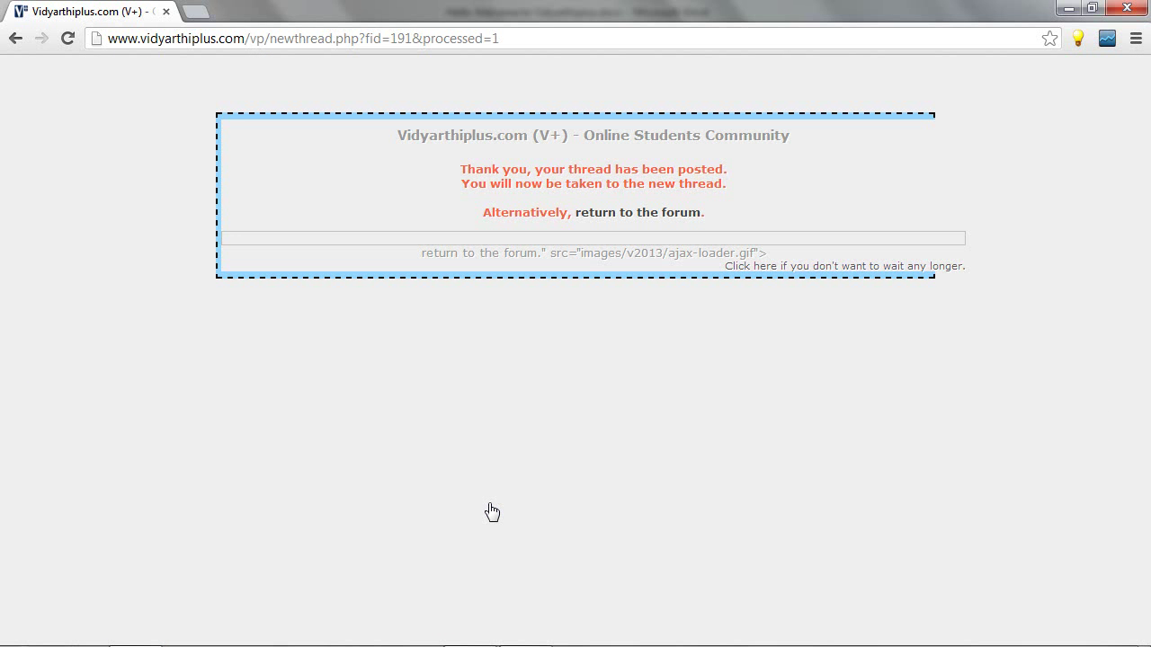
Step: Scroll down the newly posted CS2401 thread once it loads
{"action": "scroll", "coordinate": [490, 504], "scroll_direction": "down", "scroll_amount": 2}
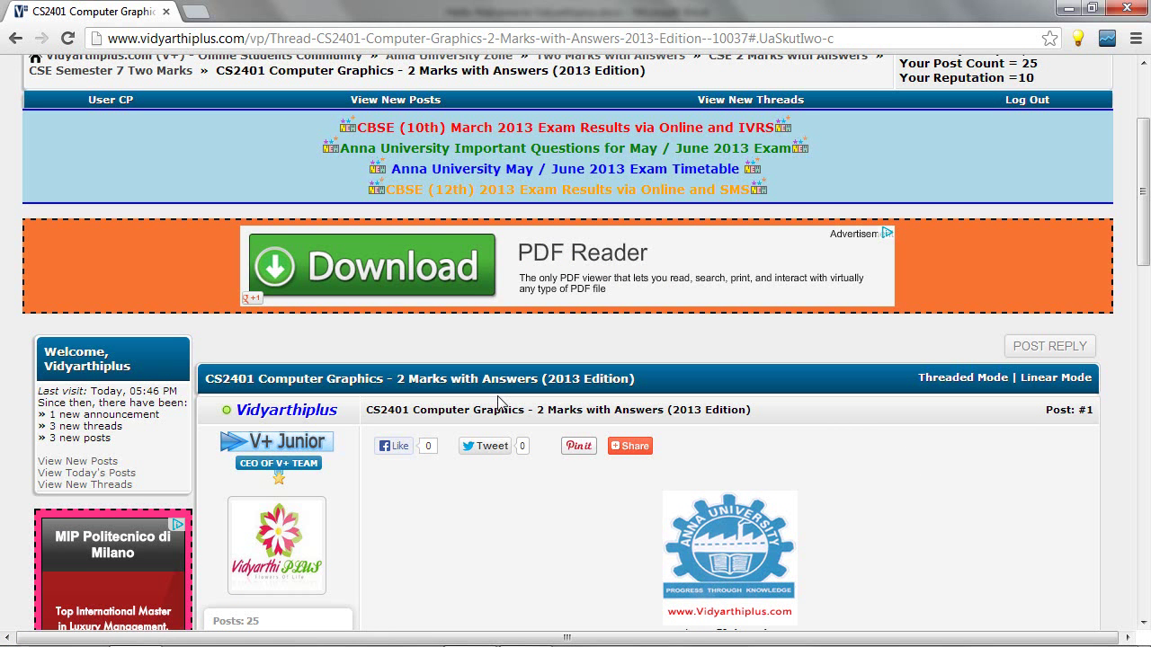
Step: Scroll through the posted thread, highlighting the Rupees: Rs.452.00 text
{"action": "scroll", "coordinate": [499, 402], "scroll_direction": "down", "scroll_amount": 4}
{"action": "scroll", "coordinate": [501, 404], "scroll_direction": "up", "scroll_amount": 2}
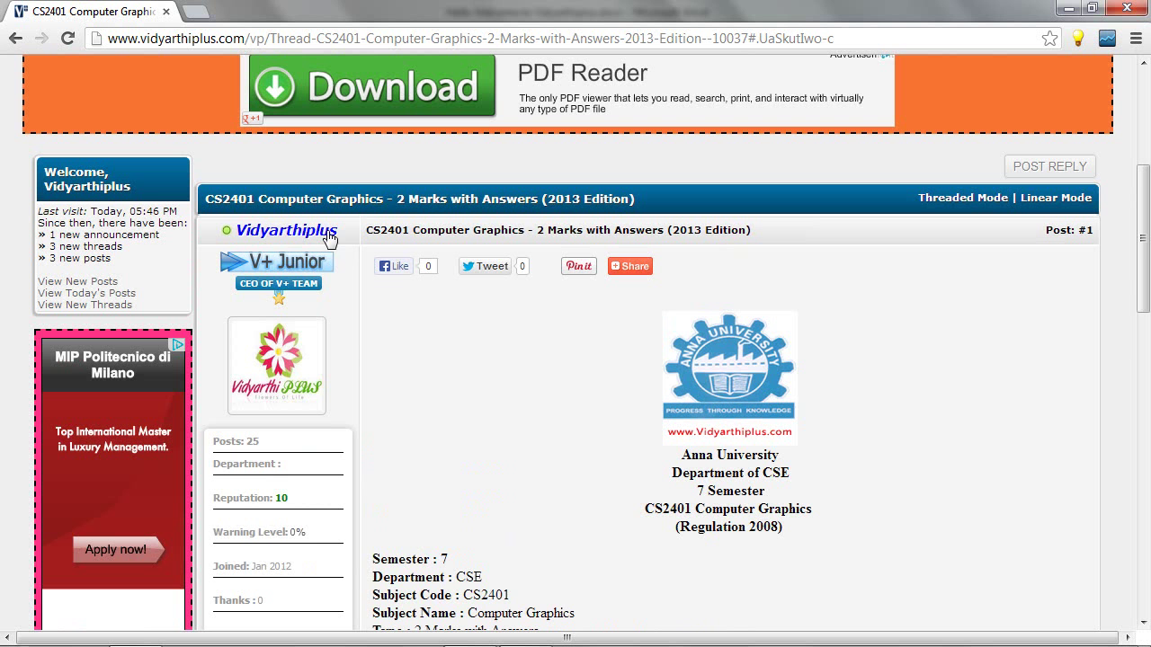
{"action": "scroll", "coordinate": [622, 308], "scroll_direction": "down", "scroll_amount": 1}
{"action": "scroll", "coordinate": [626, 308], "scroll_direction": "down", "scroll_amount": 1}
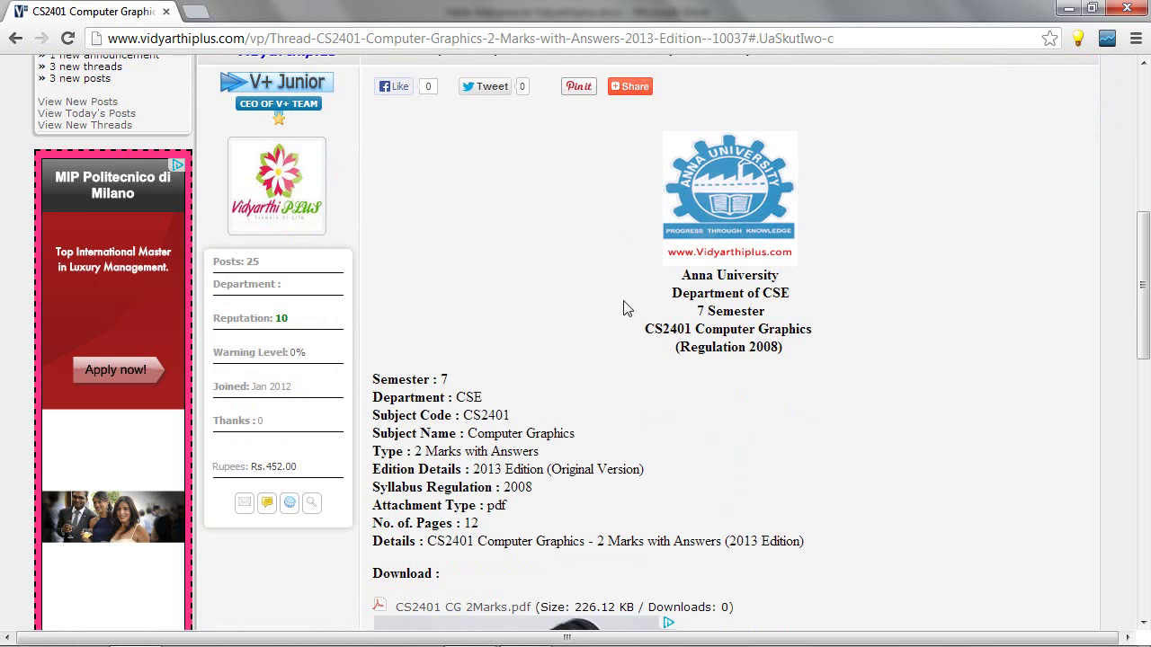
{"action": "scroll", "coordinate": [627, 309], "scroll_direction": "down", "scroll_amount": 2}
{"action": "left_click_drag", "start_coordinate": [317, 293], "coordinate": [210, 284]}
{"action": "left_click", "coordinate": [304, 289]}
{"action": "double_click", "coordinate": [302, 292]}
{"action": "left_click", "coordinate": [291, 293]}
Step: Check the poster's Reputation: 10 and the CS2401 CG 2Marks.pdf download (226.12 KB)
{"action": "scroll", "coordinate": [394, 282], "scroll_direction": "up", "scroll_amount": 2}
{"action": "scroll", "coordinate": [629, 309], "scroll_direction": "down", "scroll_amount": 2}
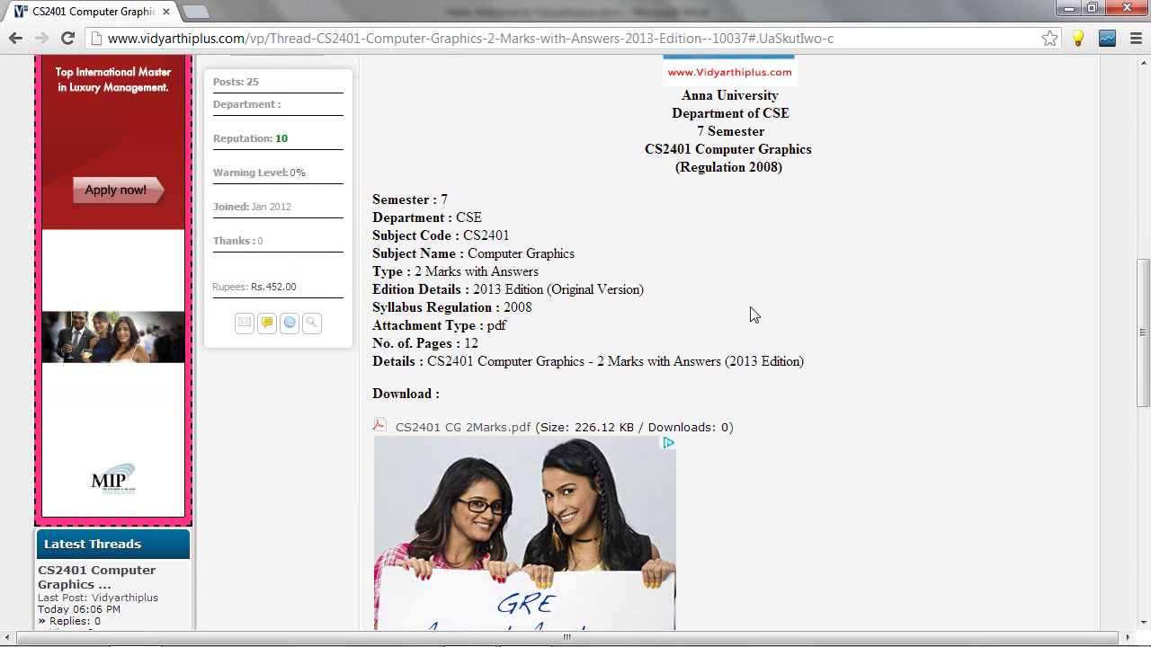
{"action": "scroll", "coordinate": [753, 314], "scroll_direction": "up", "scroll_amount": 1}
{"action": "scroll", "coordinate": [753, 314], "scroll_direction": "up", "scroll_amount": 2}
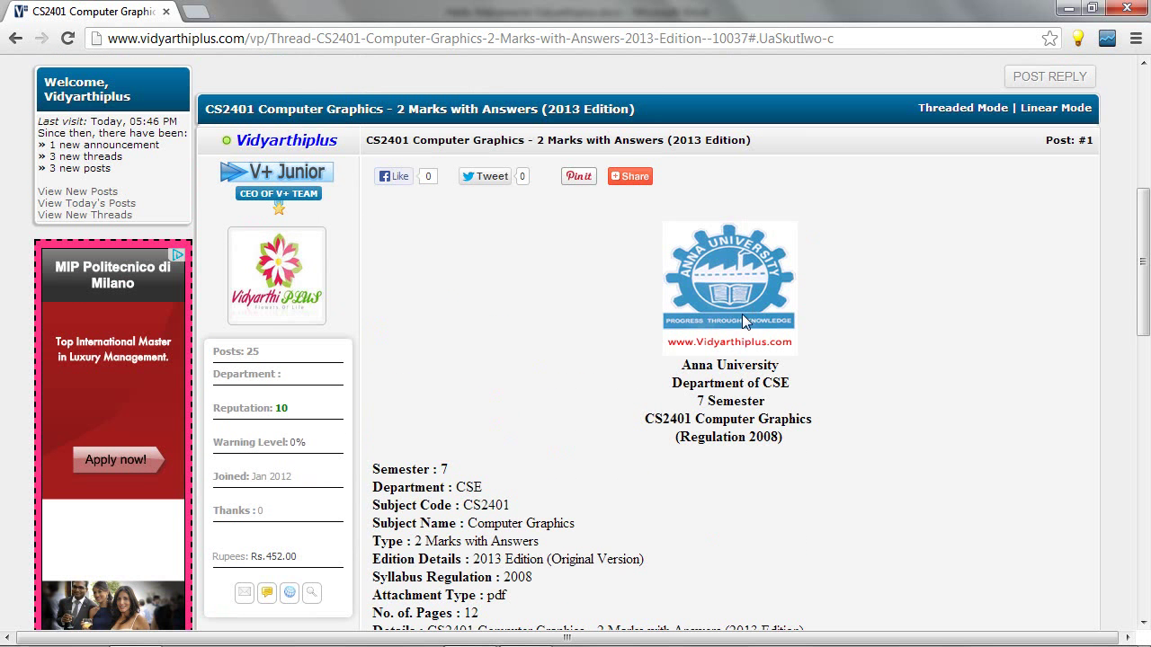
{"action": "left_click_drag", "start_coordinate": [314, 413], "coordinate": [234, 403]}
{"action": "left_click", "coordinate": [306, 416]}
{"action": "scroll", "coordinate": [800, 376], "scroll_direction": "down", "scroll_amount": 1}
{"action": "scroll", "coordinate": [800, 375], "scroll_direction": "down", "scroll_amount": 2}
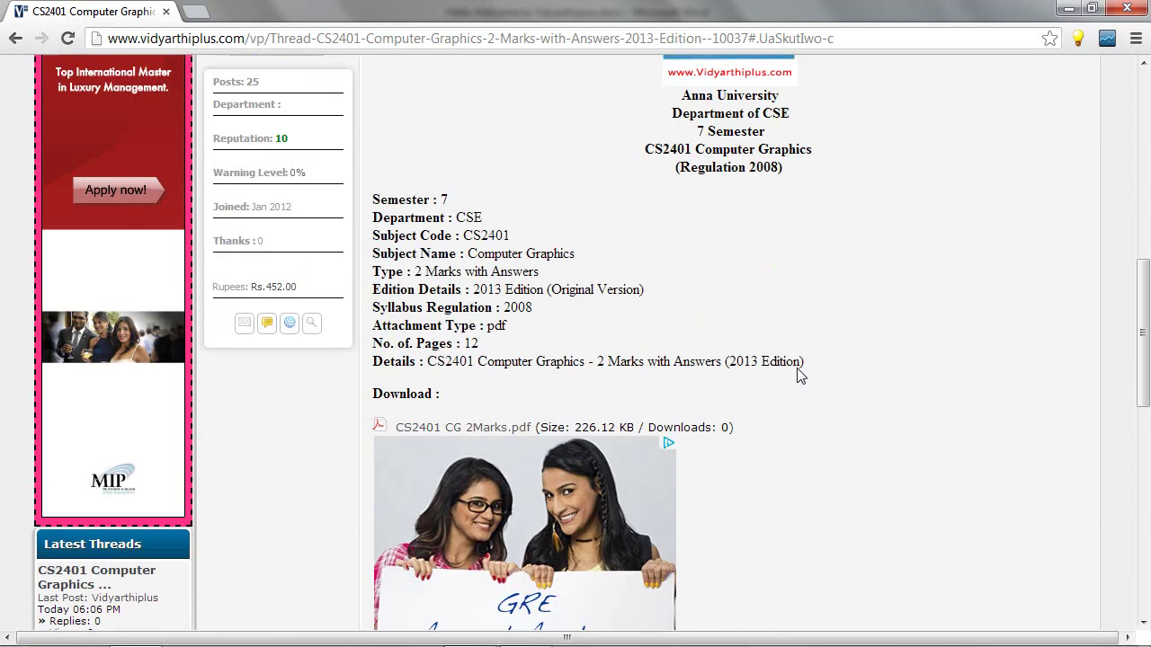
{"action": "scroll", "coordinate": [800, 376], "scroll_direction": "up", "scroll_amount": 3}
{"action": "scroll", "coordinate": [800, 376], "scroll_direction": "up", "scroll_amount": 5}
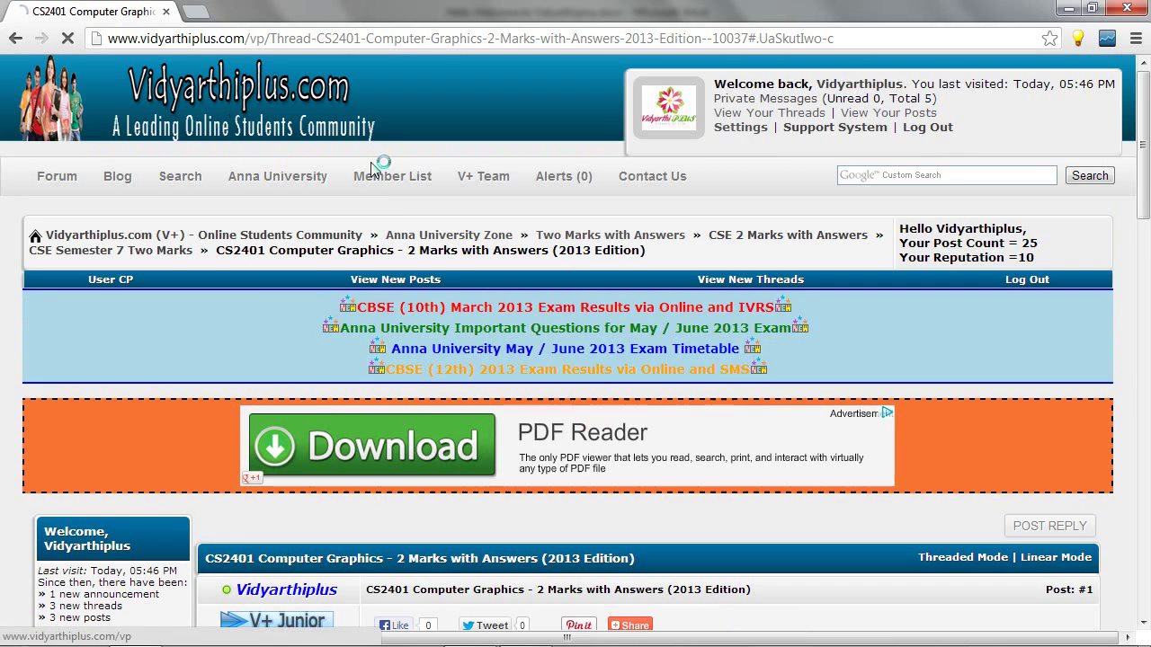